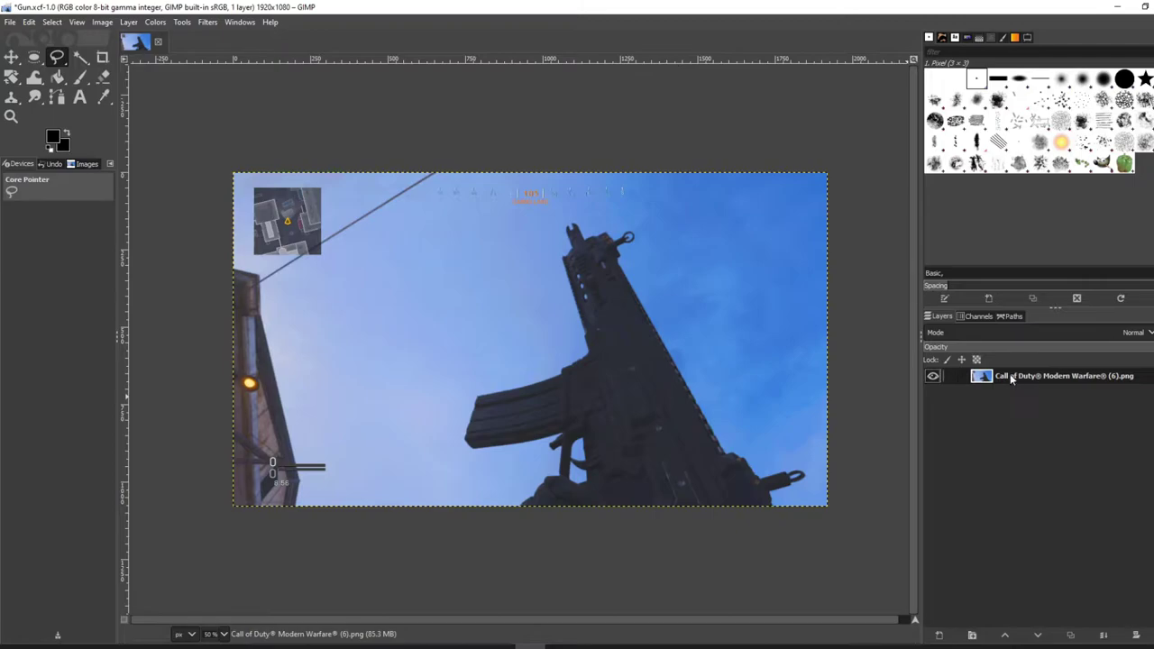
Add an alpha channel to the Call of Duty screenshot layer
right_click(1009, 379)
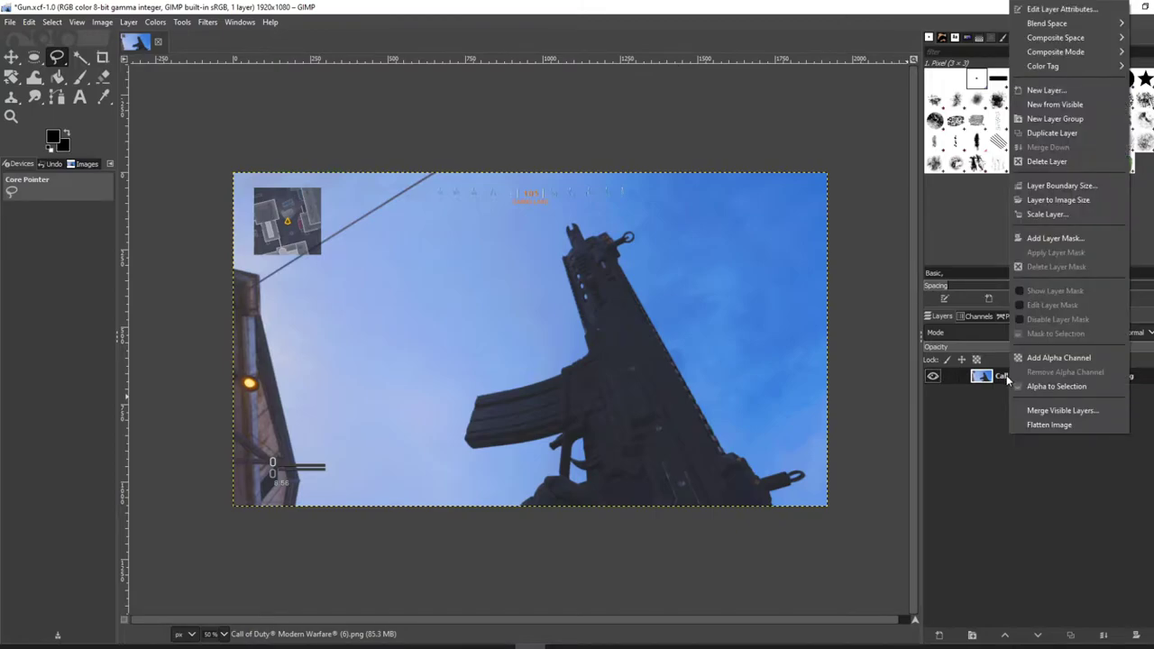
left_click(1037, 359)
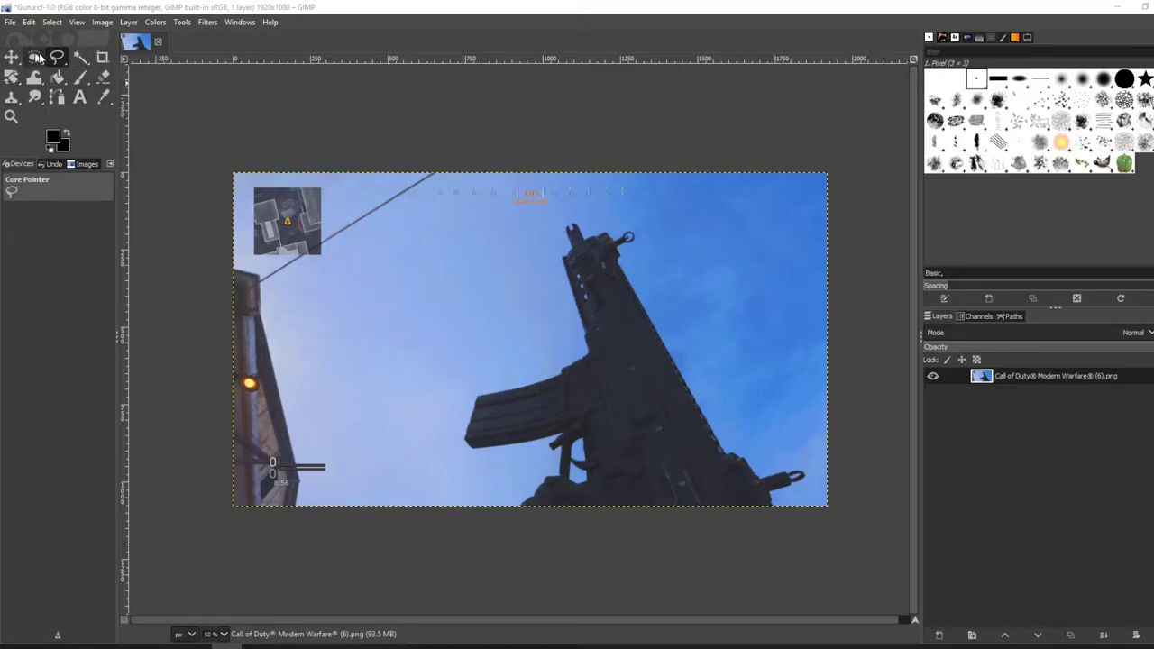
Start a path with the Paths tool just below the image border and place anchors up the lower outline of the gloved hand
left_click(180, 23)
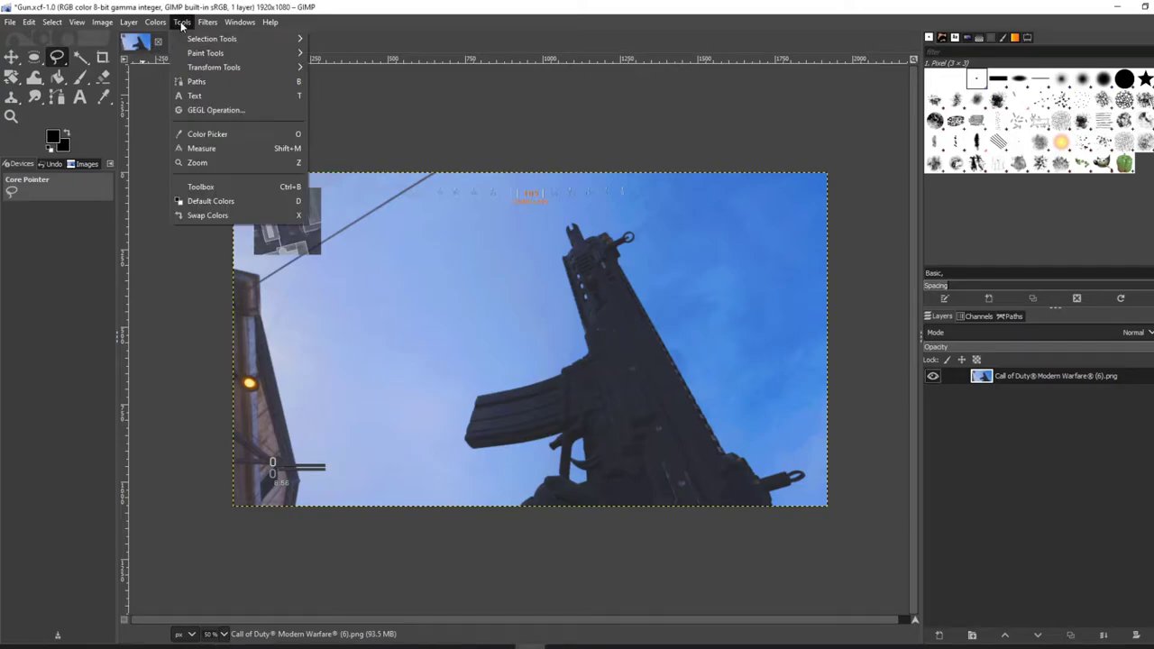
left_click(196, 82)
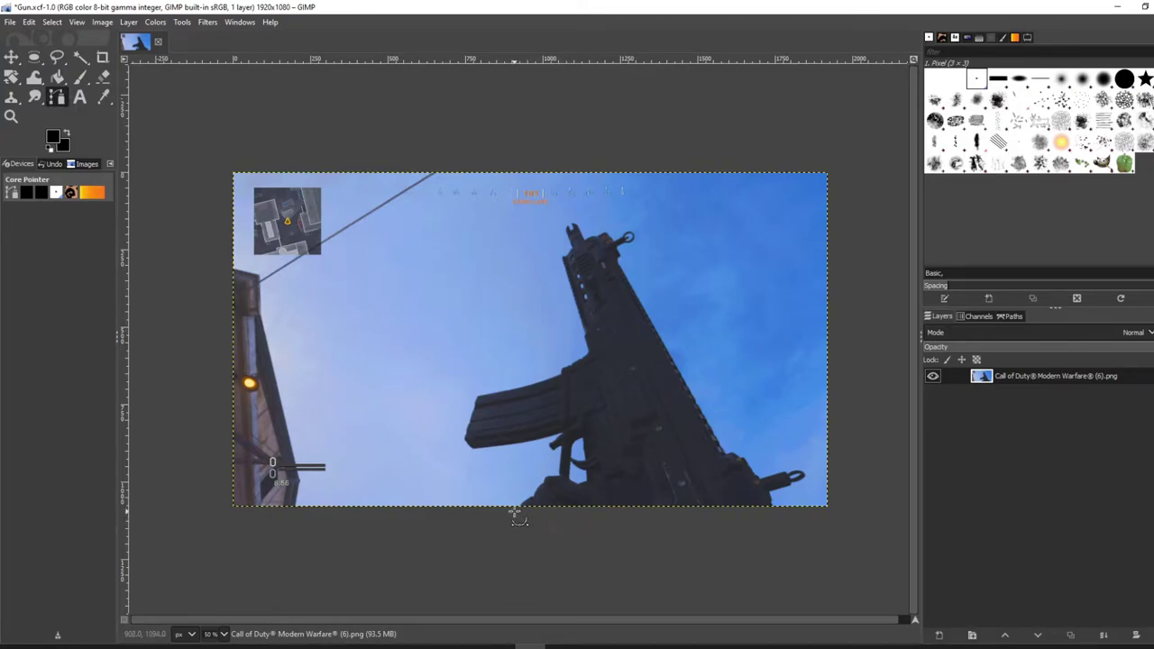
scroll(512, 519, "up", 1)
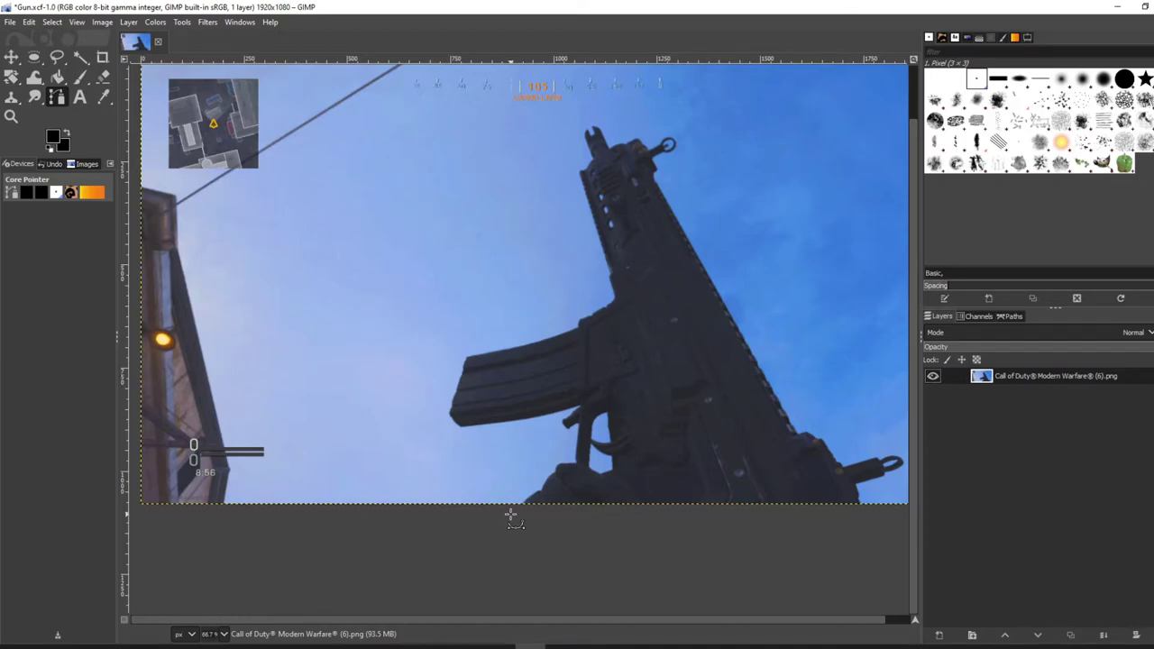
scroll(511, 518, "down", 1)
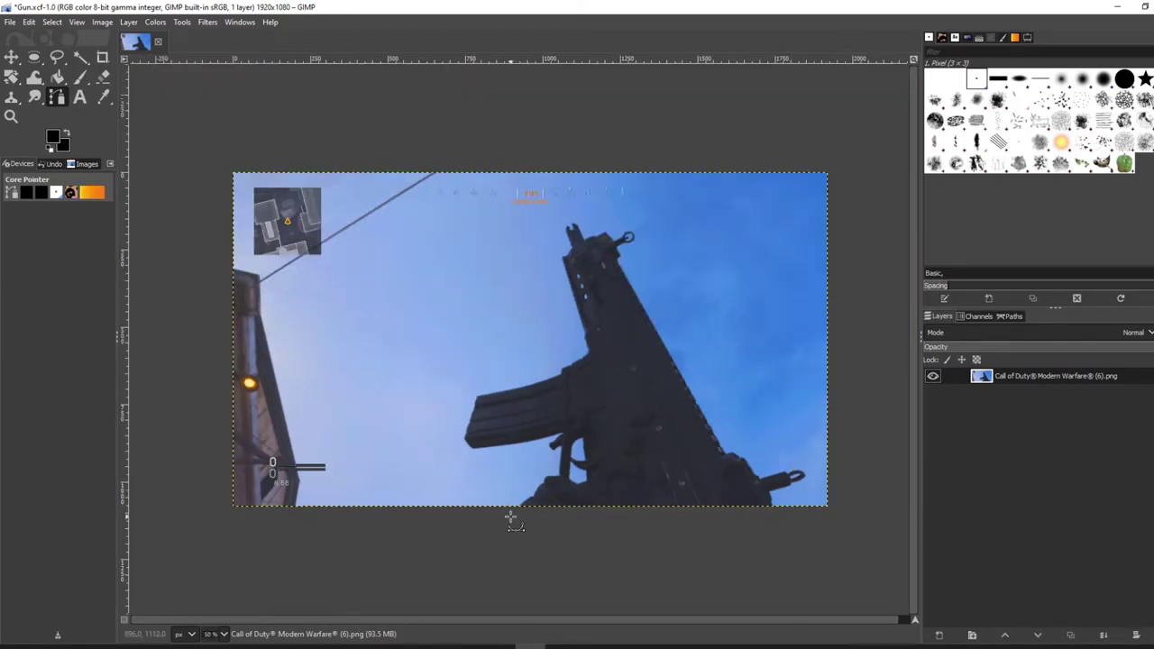
scroll(518, 523, "up", 2)
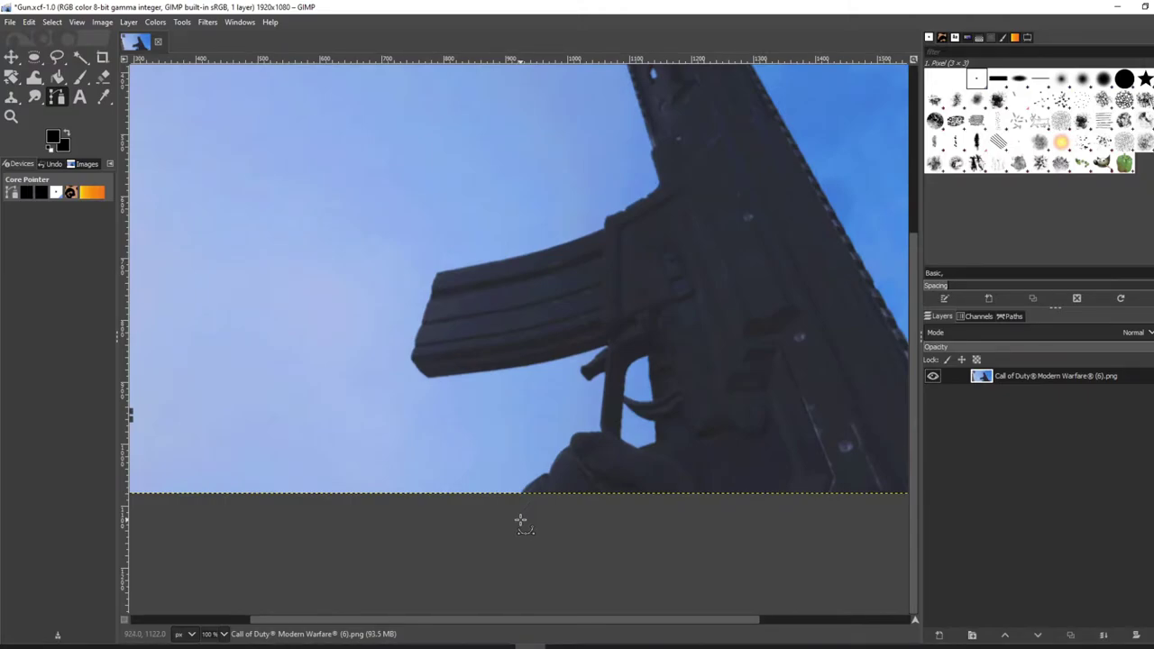
scroll(520, 521, "down", 2)
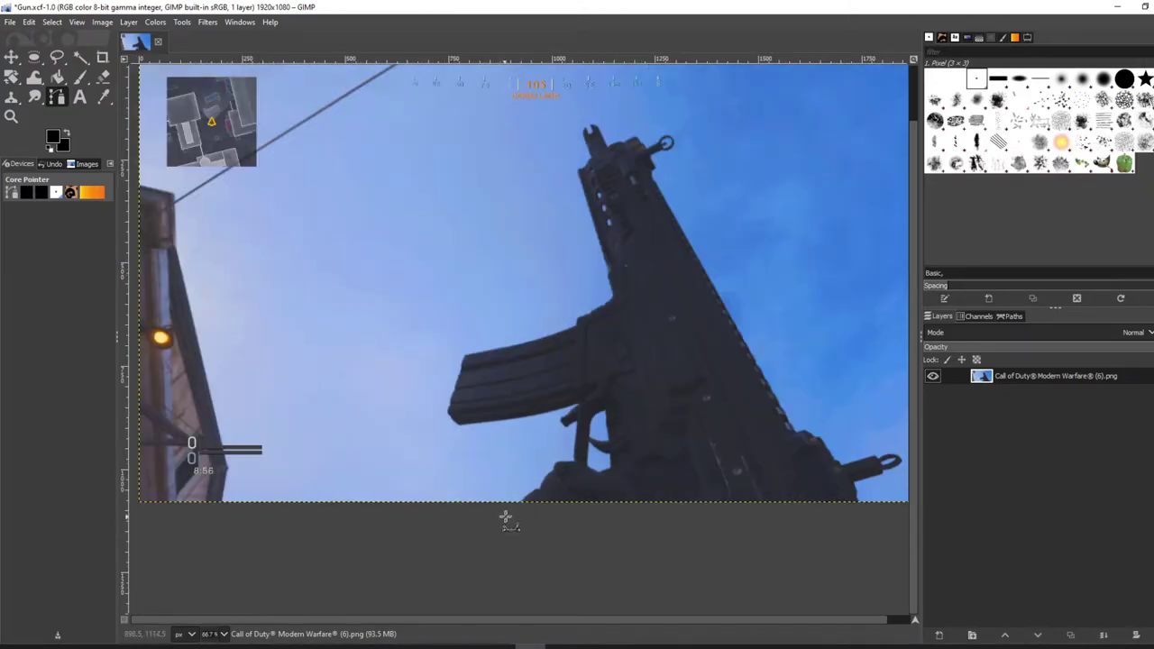
scroll(509, 519, "up", 2)
scroll(510, 517, "up", 1)
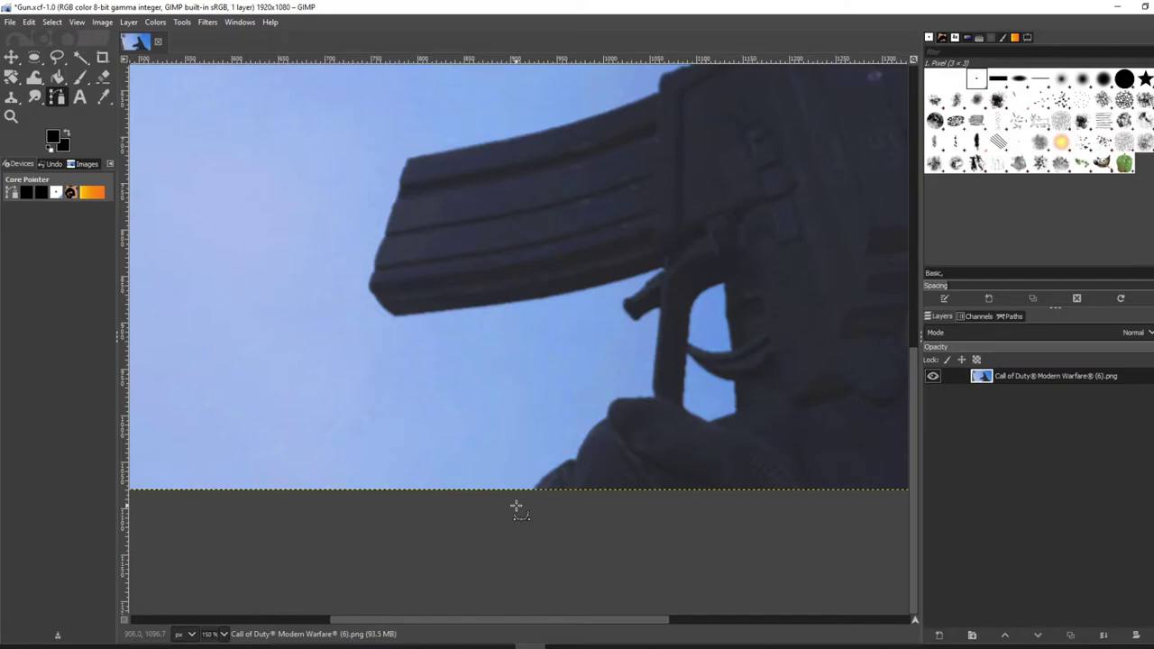
left_click(515, 505)
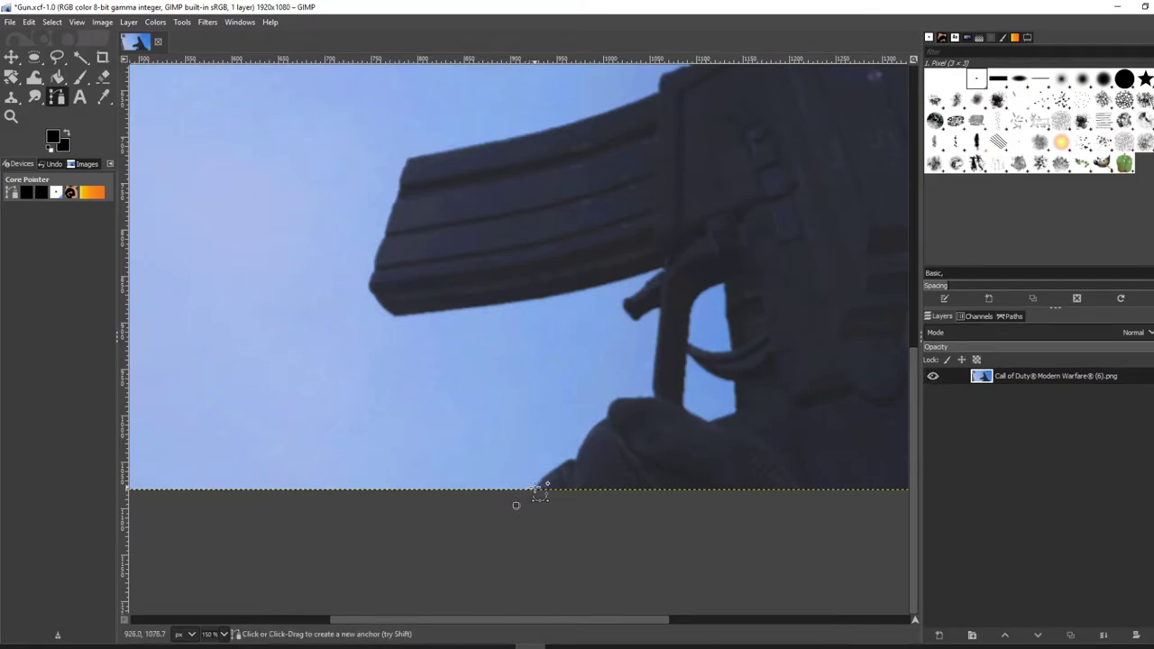
left_click(535, 486)
left_click(543, 475)
left_click(557, 464)
left_click(571, 459)
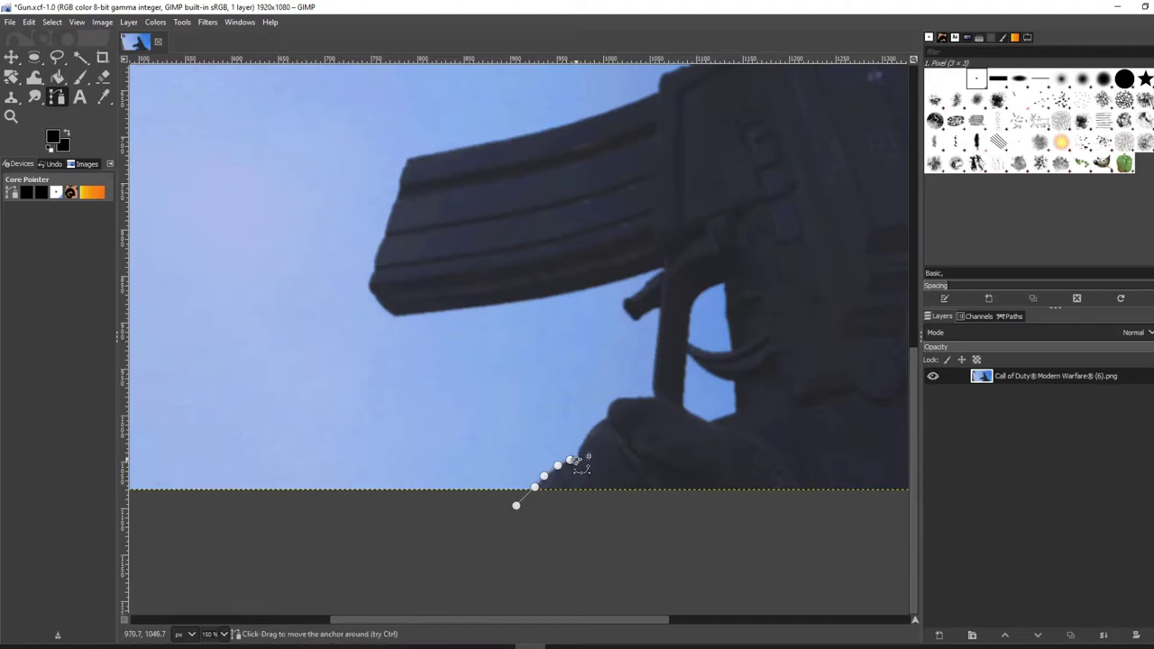
Continue the path over the glove's knuckle to the base of the trigger guard
left_click(576, 460)
left_click(586, 434)
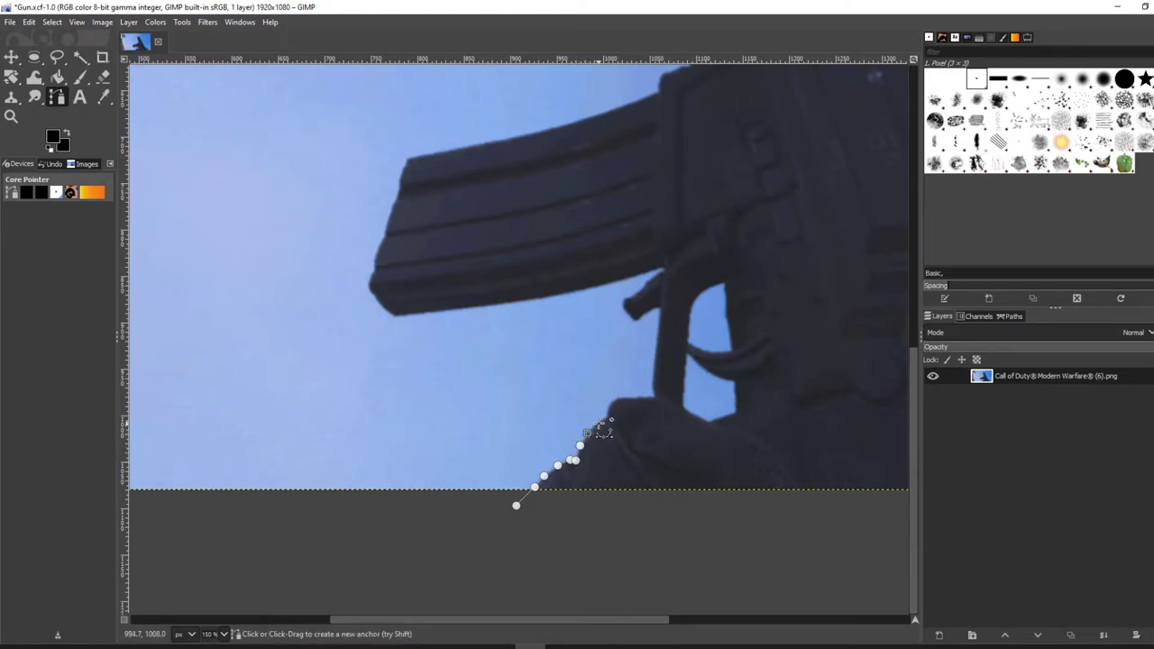
left_click(599, 421)
left_click(607, 407)
left_click(614, 398)
left_click(630, 397)
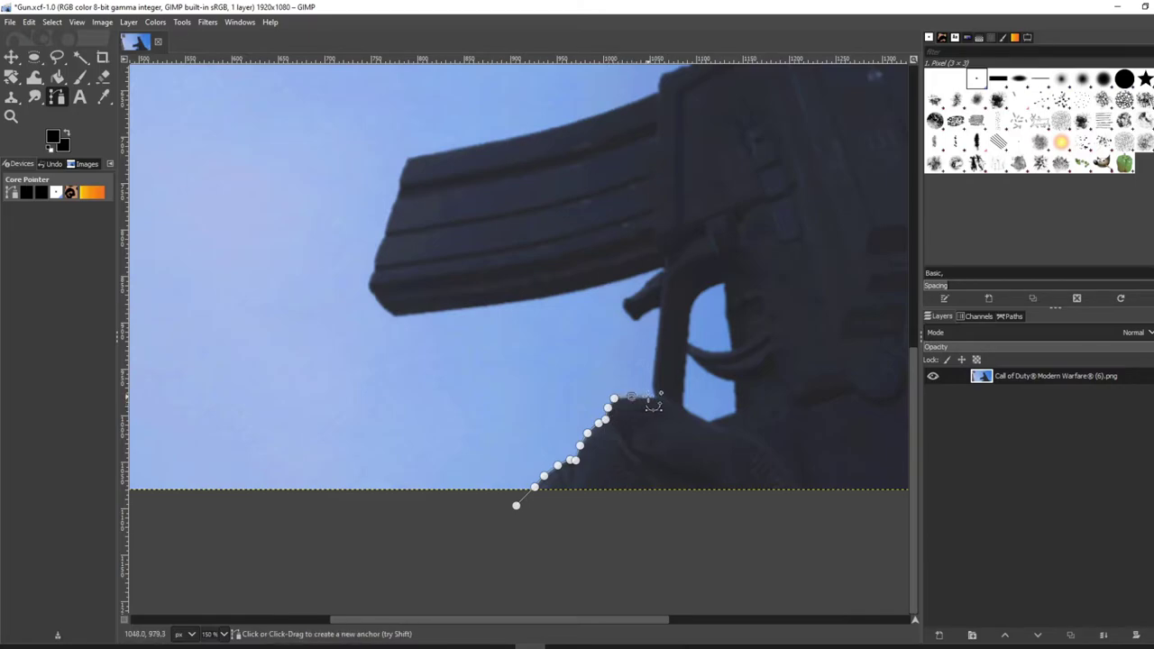
left_click(649, 396)
left_click(656, 398)
Extend the path up the front of the trigger guard and around the tip of the small lever beneath the magazine
left_click_drag(652, 387, 659, 307)
left_click(658, 305)
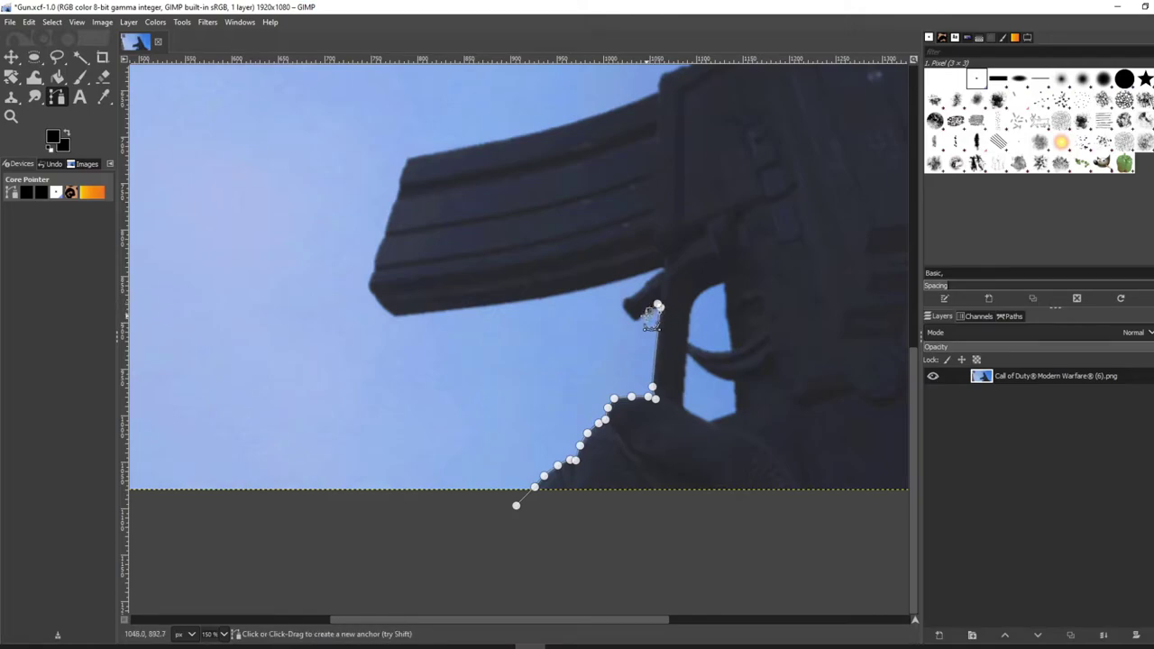
left_click(643, 315)
left_click(637, 320)
left_click(630, 315)
left_click(627, 310)
left_click(632, 316)
left_click(627, 311)
left_click(626, 304)
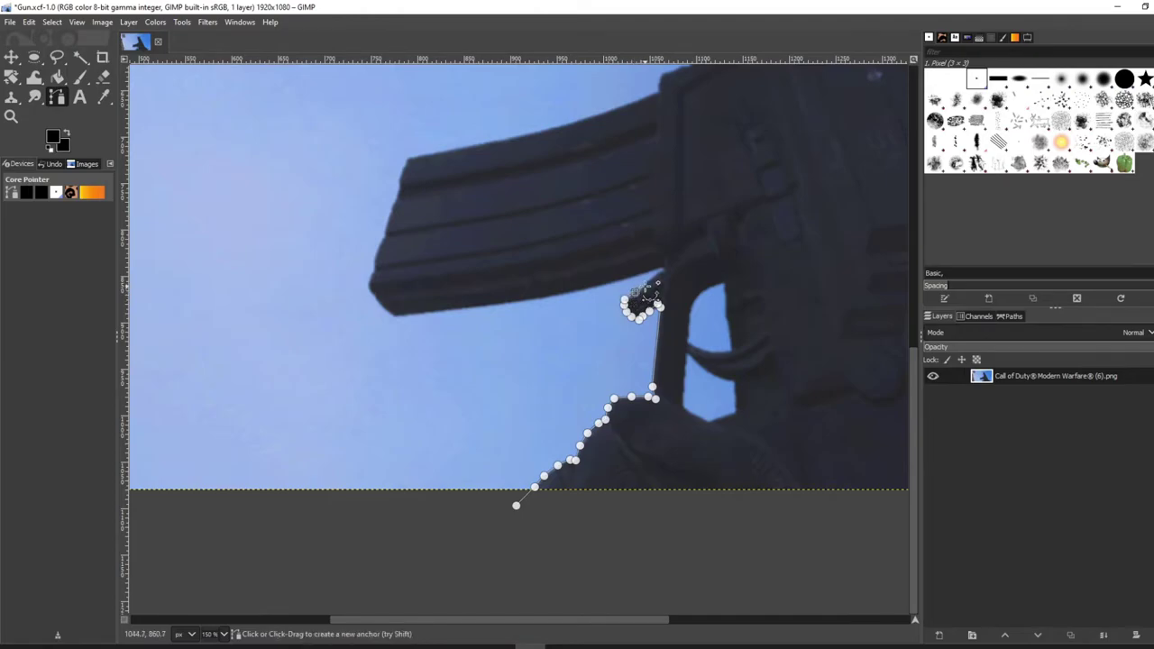
Trace the lever's upper side to the magazine and follow the magazine's lower edge to its far corner
left_click(645, 287)
left_click(654, 277)
left_click(661, 272)
left_click(622, 281)
left_click(594, 288)
left_click(547, 298)
left_click(513, 300)
left_click(452, 309)
left_click(396, 314)
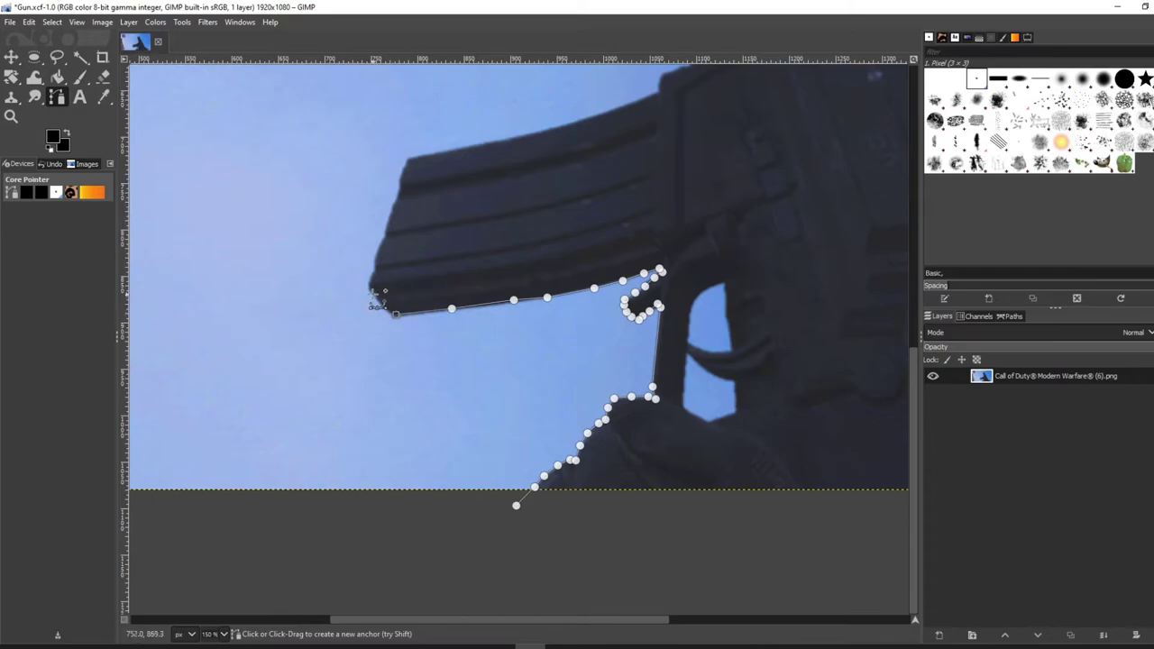
Place path anchors along the magazine's far end up to its upper corner
left_click(369, 282)
left_click(376, 256)
left_click(385, 229)
left_click(391, 212)
left_click(400, 183)
left_click(405, 156)
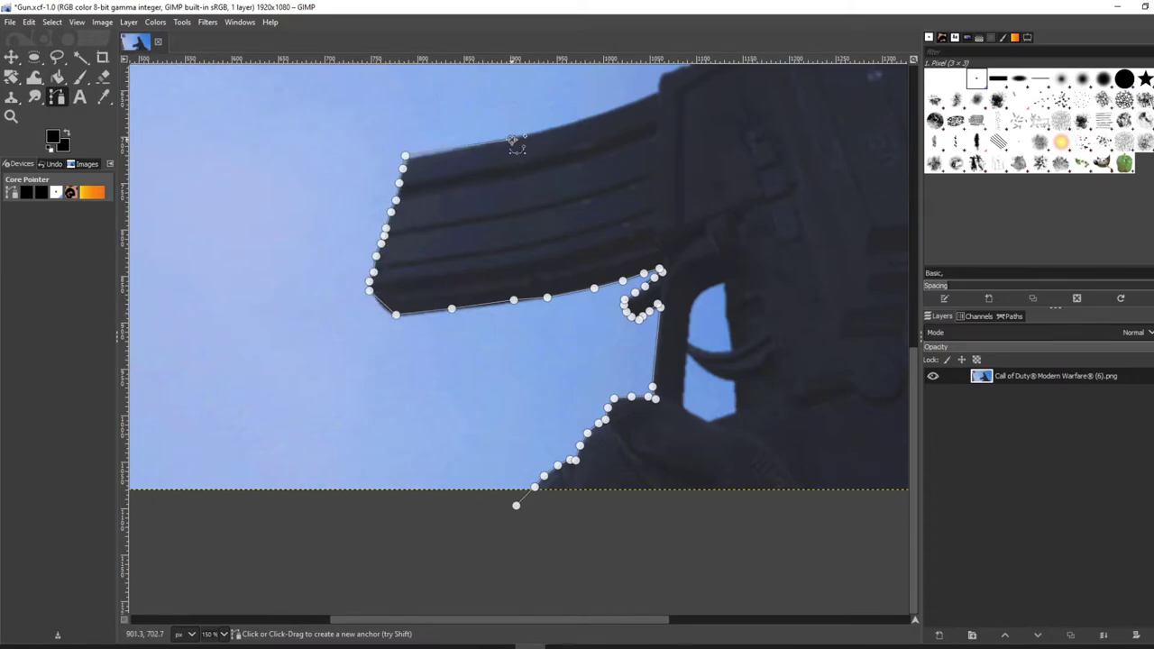
Place path anchors along the magazine's upper edge towards the gun body
left_click(511, 138)
left_click(538, 134)
left_click(571, 123)
left_click(608, 112)
Trace the stepped edge of the magazine well up towards the handguard
scroll(608, 112, "up", 2)
left_click(659, 226)
left_click(660, 213)
left_click(675, 206)
left_click(690, 201)
left_click(694, 194)
left_click(712, 186)
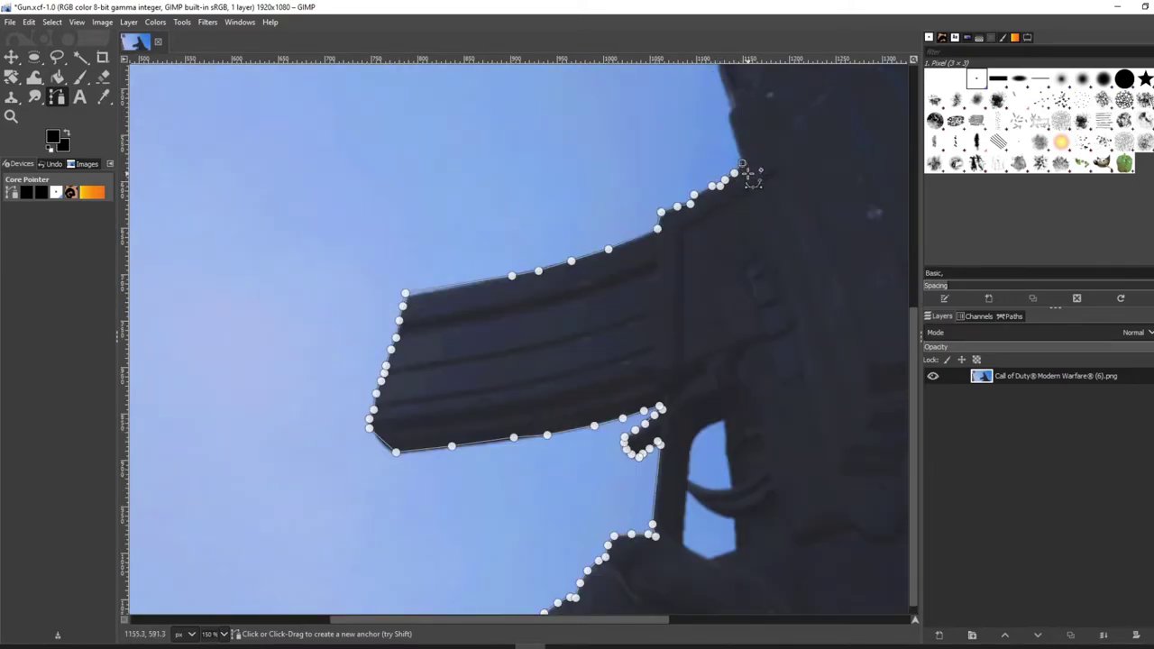
Extend the path along the handguard's toothed rail, on the magazine side, to its front corner
scroll(723, 273, "up", 3)
left_click(558, 347)
left_click(558, 334)
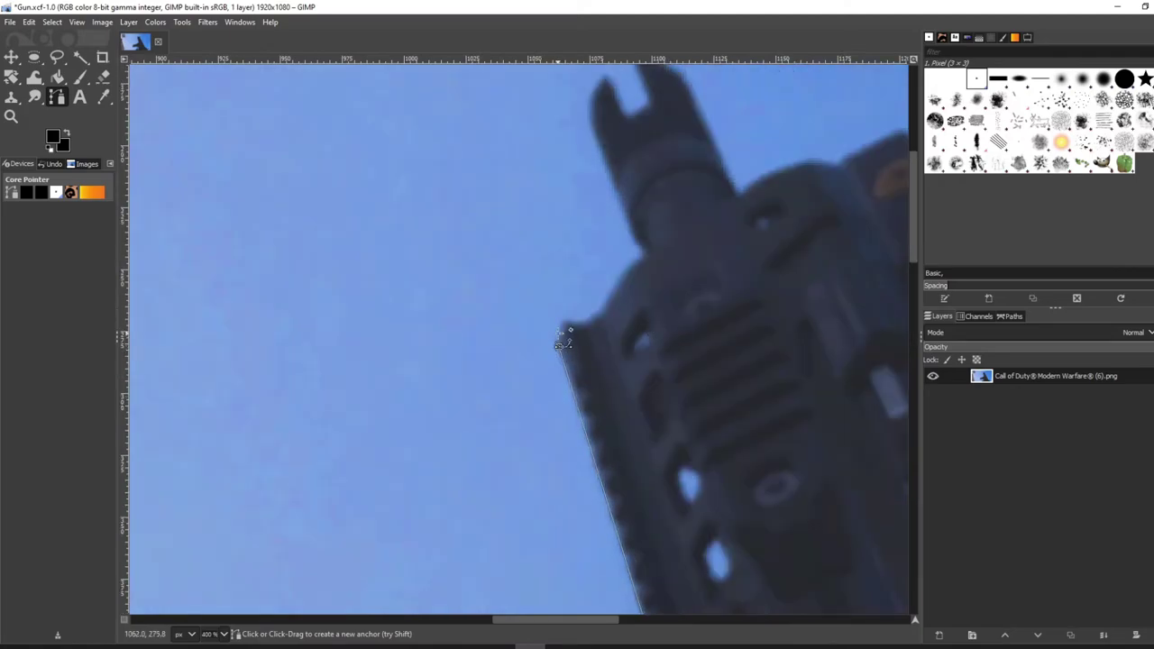
left_click(563, 324)
left_click(567, 317)
Trace the curved front shoulder of the handguard from the rail corner to the barrel
left_click(577, 323)
left_click(593, 317)
left_click(599, 311)
left_click(613, 291)
left_click(623, 272)
left_click(637, 259)
left_click(644, 257)
Extend the path up the barrel and around the notch between the two muzzle prongs
left_click(638, 246)
left_click(633, 237)
scroll(633, 238, "up", 2)
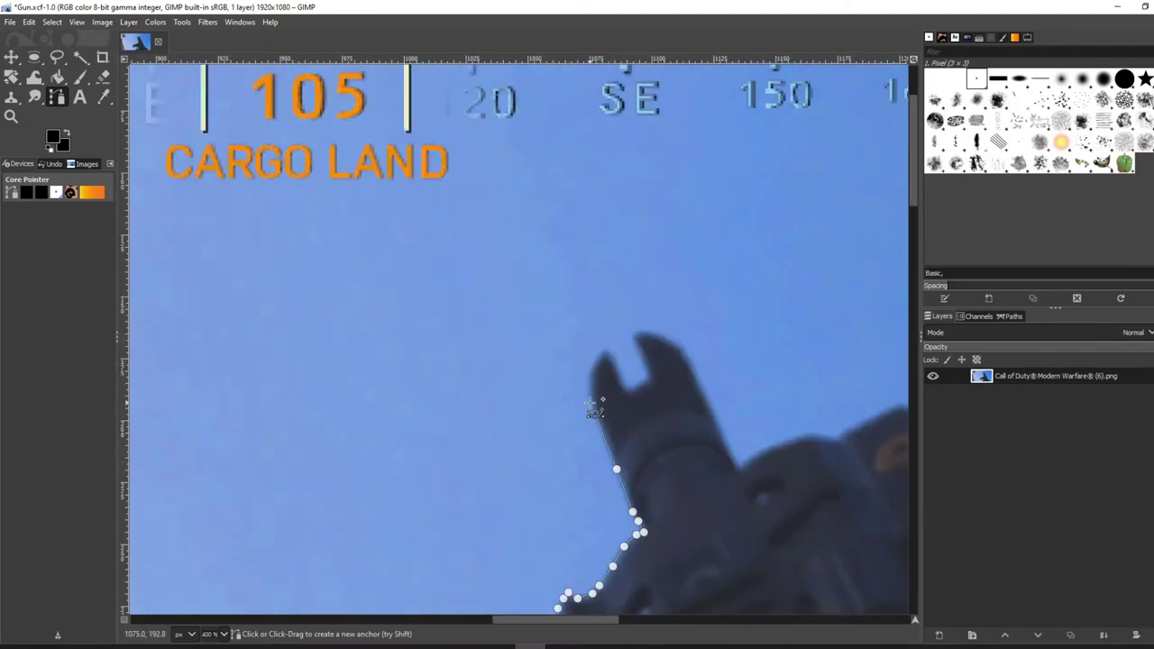
left_click(630, 389)
left_click(649, 379)
left_click(630, 334)
left_click(649, 333)
Trace the far side of the muzzle and barrel back down to the handguard
left_click(668, 338)
left_click(690, 364)
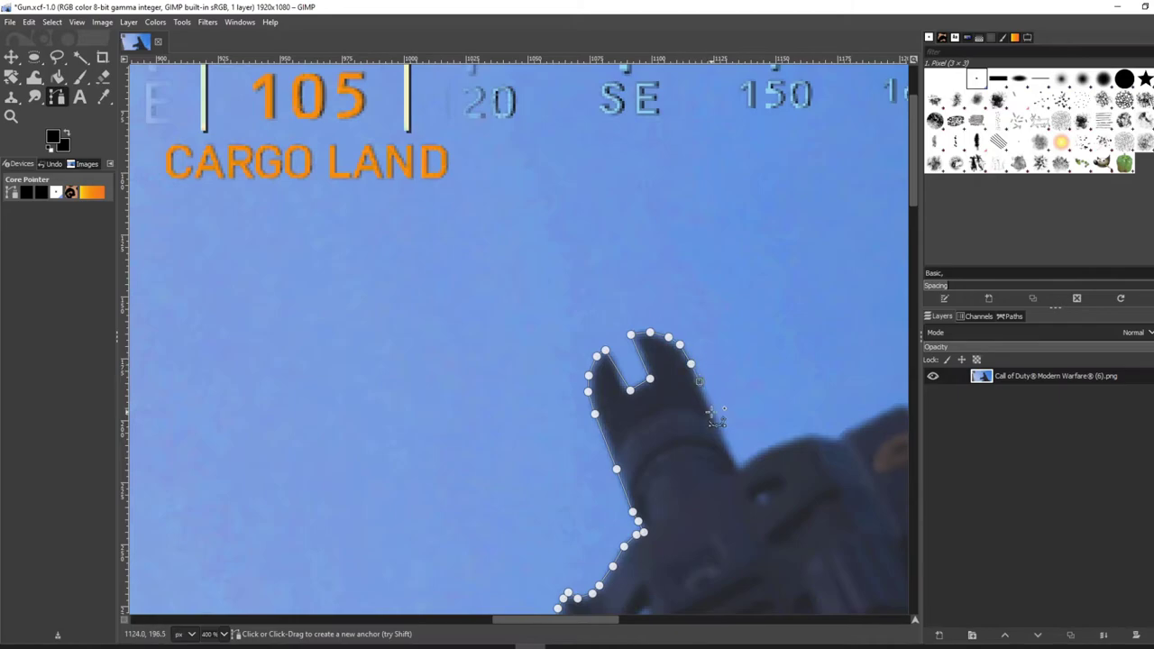
left_click(713, 413)
left_click(724, 437)
left_click(736, 468)
Place path anchors along the rounded front of the handguard beside the barrel
left_click(756, 457)
left_click(769, 448)
left_click(796, 441)
left_click(815, 437)
left_click(839, 437)
Trace around the front sight block with the orange marks and along its stem to the ring
left_click_drag(751, 490, 668, 511)
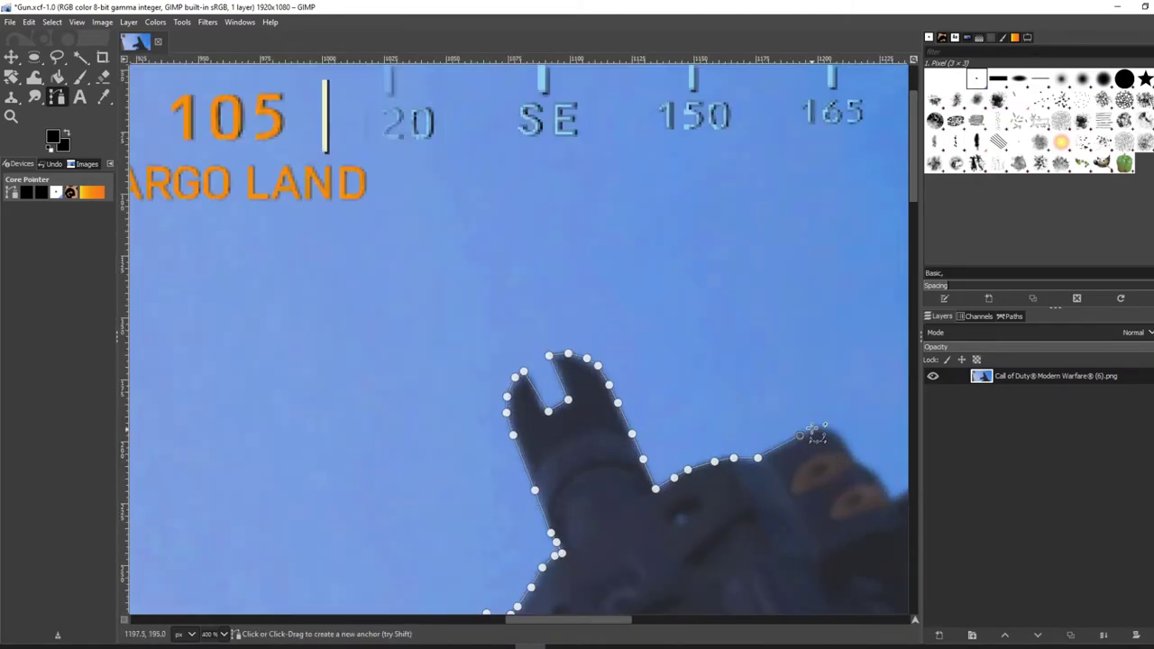
left_click_drag(594, 621, 638, 623)
left_click_drag(620, 521, 458, 385)
left_click(415, 326)
left_click(431, 333)
left_click(445, 349)
left_click(452, 362)
left_click(479, 349)
left_click(517, 328)
Trace the outer edge of the front sight ring around to the underside of its stem
scroll(519, 316, "up", 2)
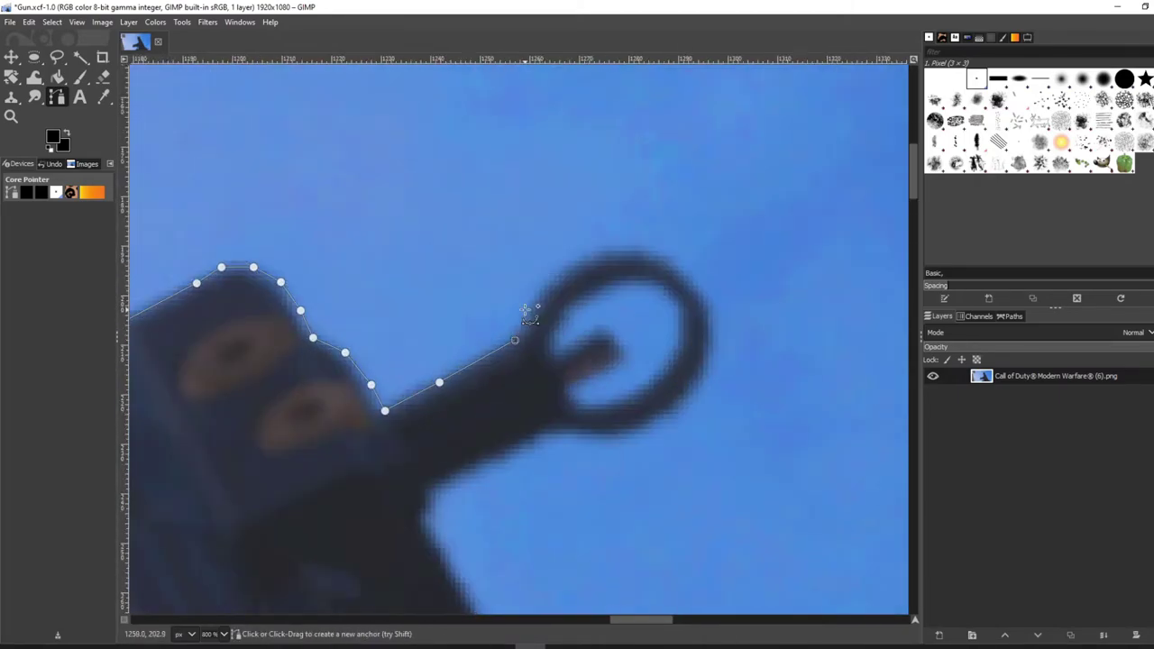
left_click(553, 283)
left_click(580, 274)
left_click(604, 273)
left_click(639, 289)
left_click(653, 336)
left_click(637, 370)
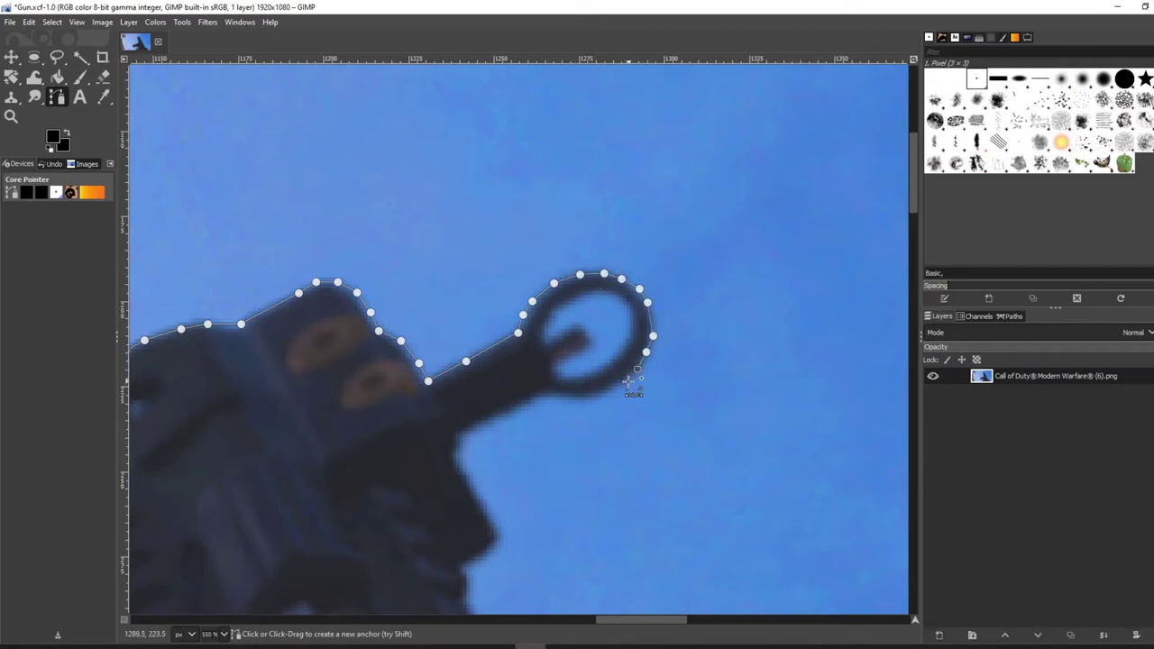
left_click(600, 394)
left_click(572, 398)
left_click(544, 395)
Extend the path along the stem's underside and around the front sight base to the start of the long top rail
left_click(460, 433)
left_click(455, 452)
left_click(471, 489)
scroll(469, 478, "down", 3)
left_click(499, 258)
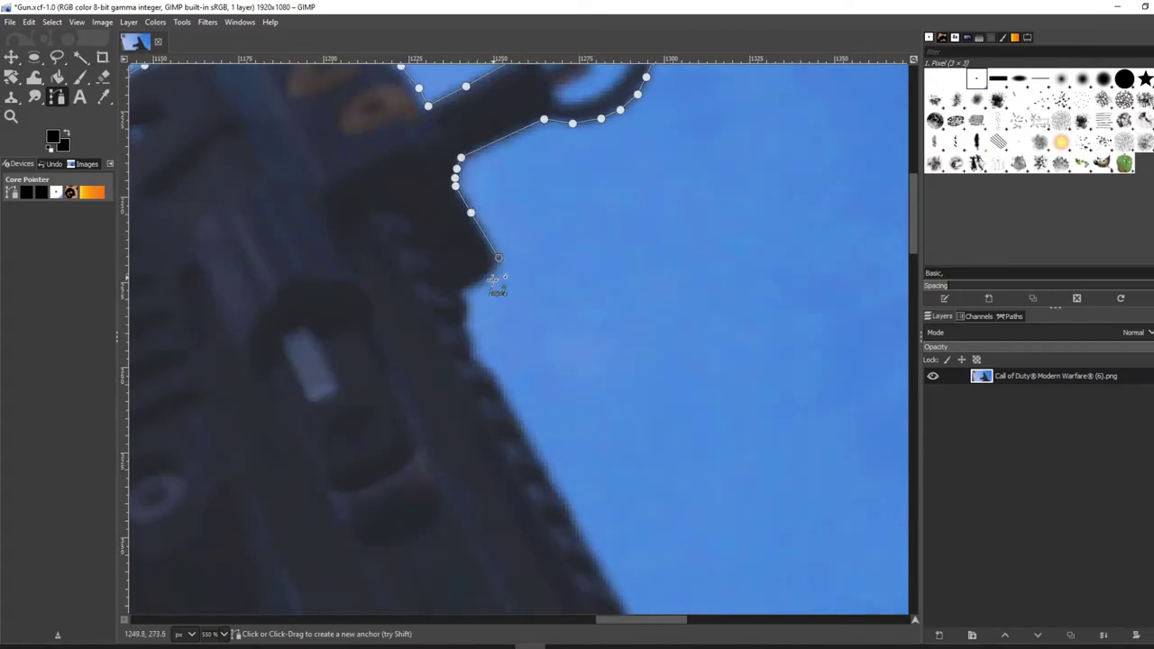
left_click(462, 291)
left_click(470, 307)
left_click(471, 339)
left_click(481, 359)
Follow the gun's long toothed top rail with widely spaced anchors to the rear sight block
scroll(489, 377, "down", 2)
left_click_drag(608, 483, 672, 236)
left_click(725, 433)
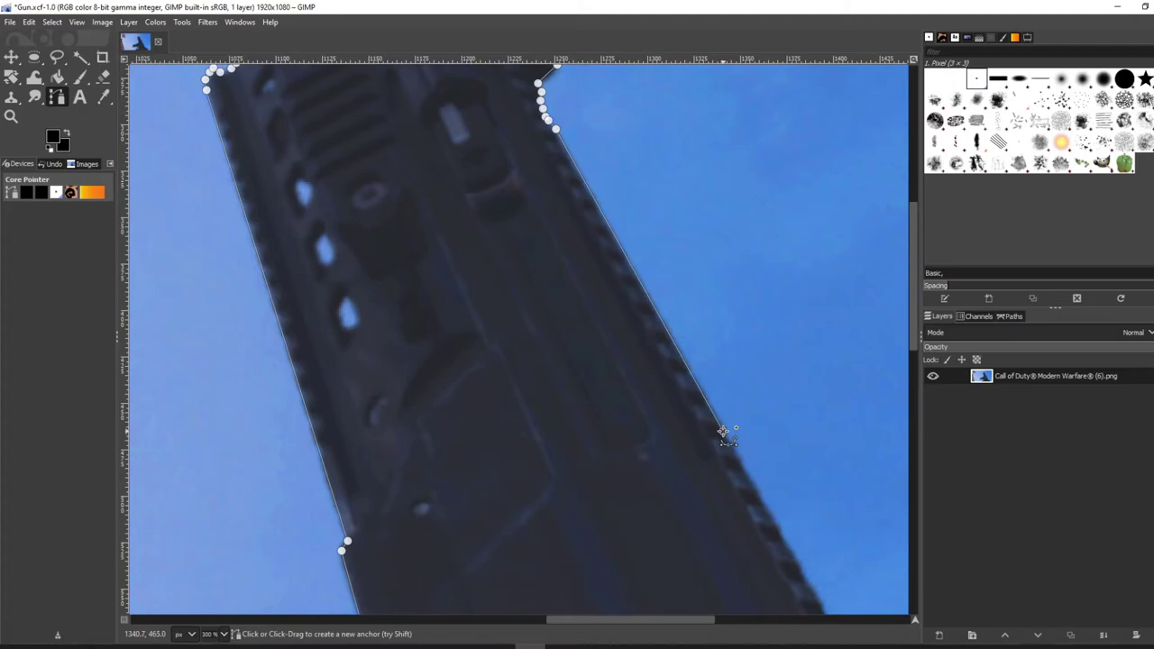
left_click_drag(857, 577, 635, 301)
scroll(742, 383, "down", 4)
left_click(770, 417)
scroll(803, 480, "up", 4)
left_click(735, 471)
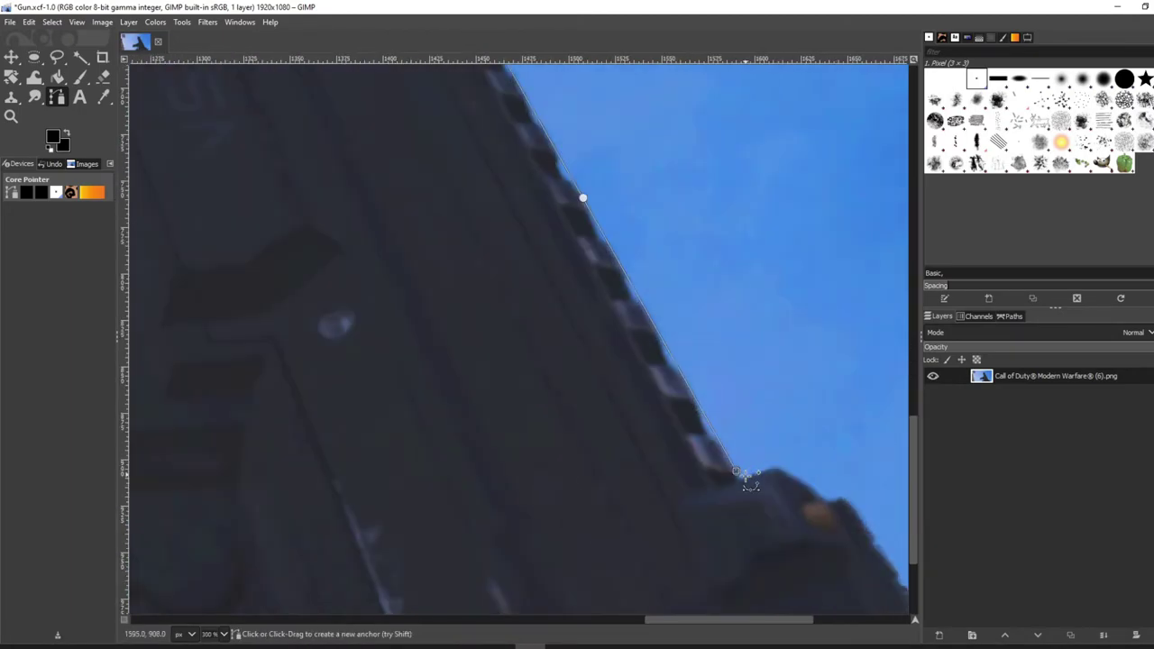
Trace the curved and stepped upper outline of the rear sight block
left_click(741, 478)
left_click(760, 473)
left_click(770, 468)
left_click(781, 471)
left_click(811, 486)
left_click(826, 497)
left_click(836, 497)
left_click(844, 497)
left_click(859, 517)
left_click(873, 534)
left_click(875, 545)
Continue the path down the rear sight block to the base of the rear sight's stem
left_click_drag(882, 552, 647, 372)
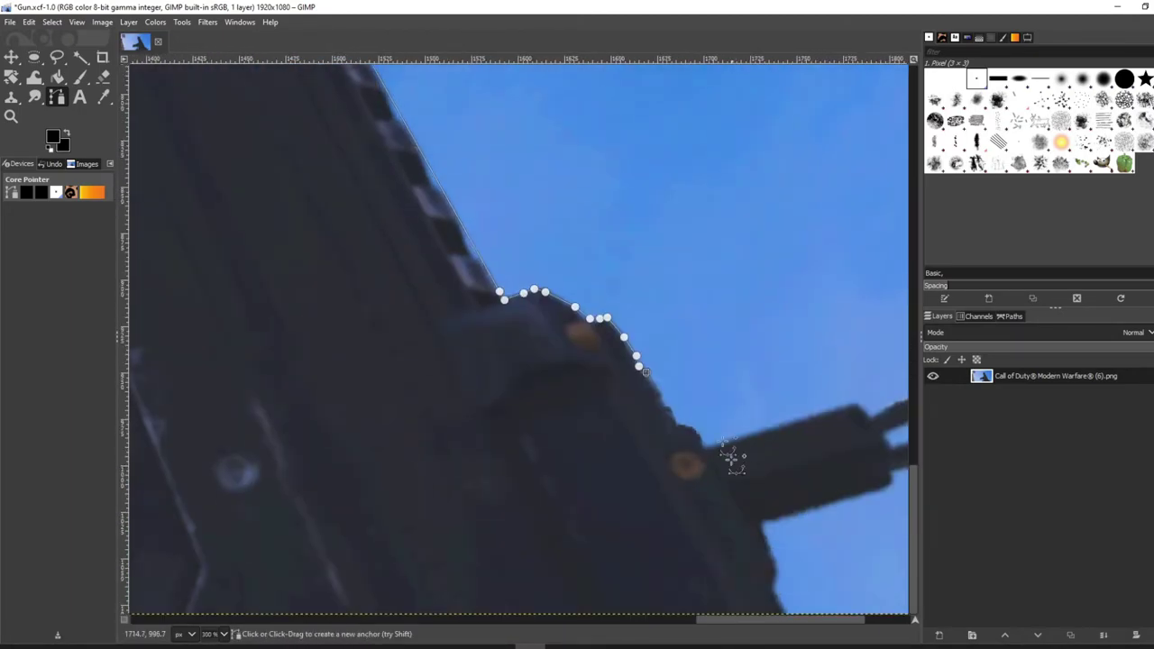
left_click(670, 408)
left_click(673, 417)
left_click(682, 424)
left_click(692, 427)
left_click(701, 435)
left_click(706, 448)
Trace the upper edge of the rear sight's stem and the outside of its loop
left_click(853, 402)
left_click(872, 416)
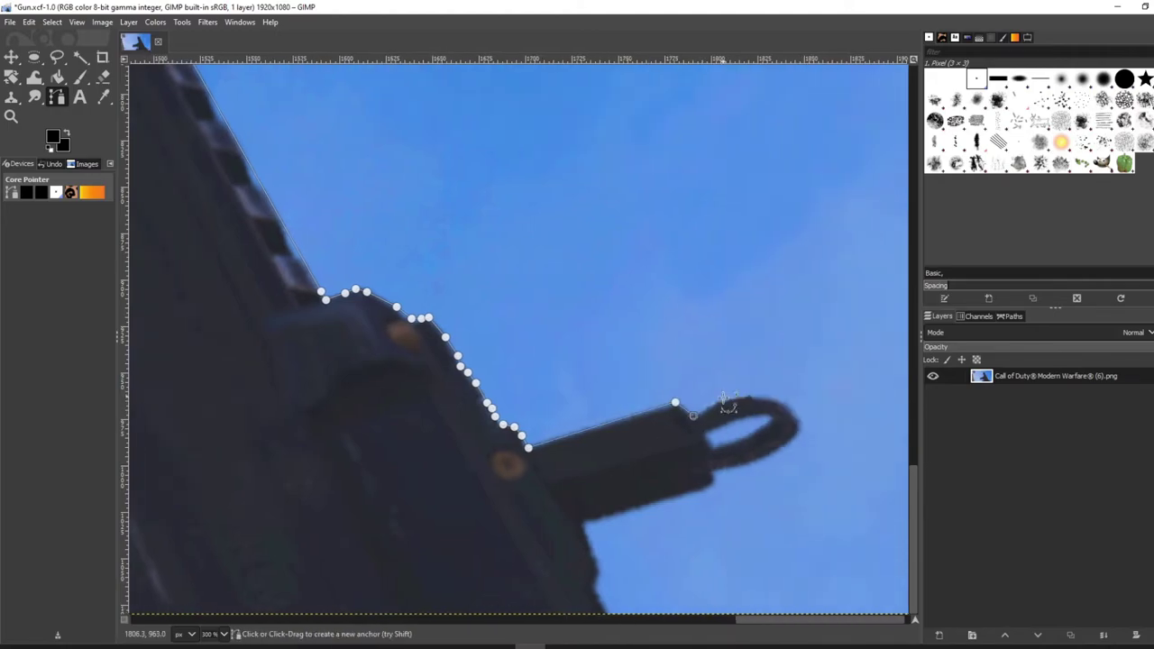
left_click(780, 402)
left_click(799, 424)
left_click(778, 446)
left_click(753, 461)
left_click(734, 463)
Trace back along the underside of the rear sight's stem and down the gun body to just below the image border
left_click(713, 480)
left_click(708, 491)
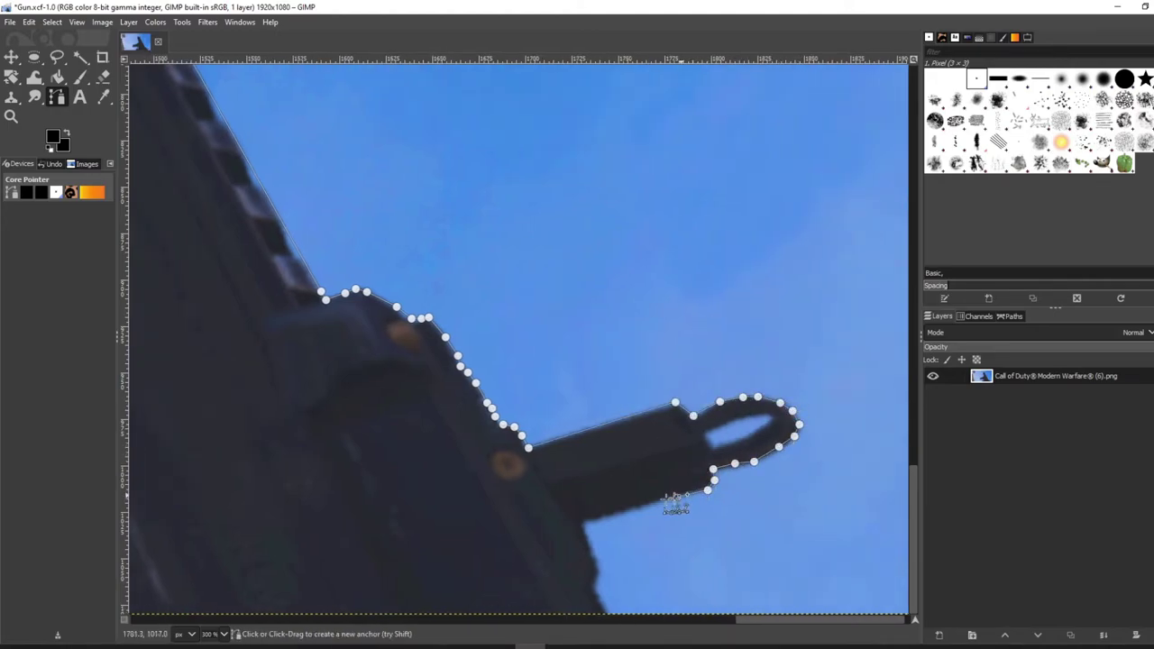
left_click(581, 521)
scroll(610, 541, "down", 3, "ctrl")
left_click(605, 521)
left_click(608, 531)
left_click(606, 536)
left_click(613, 545)
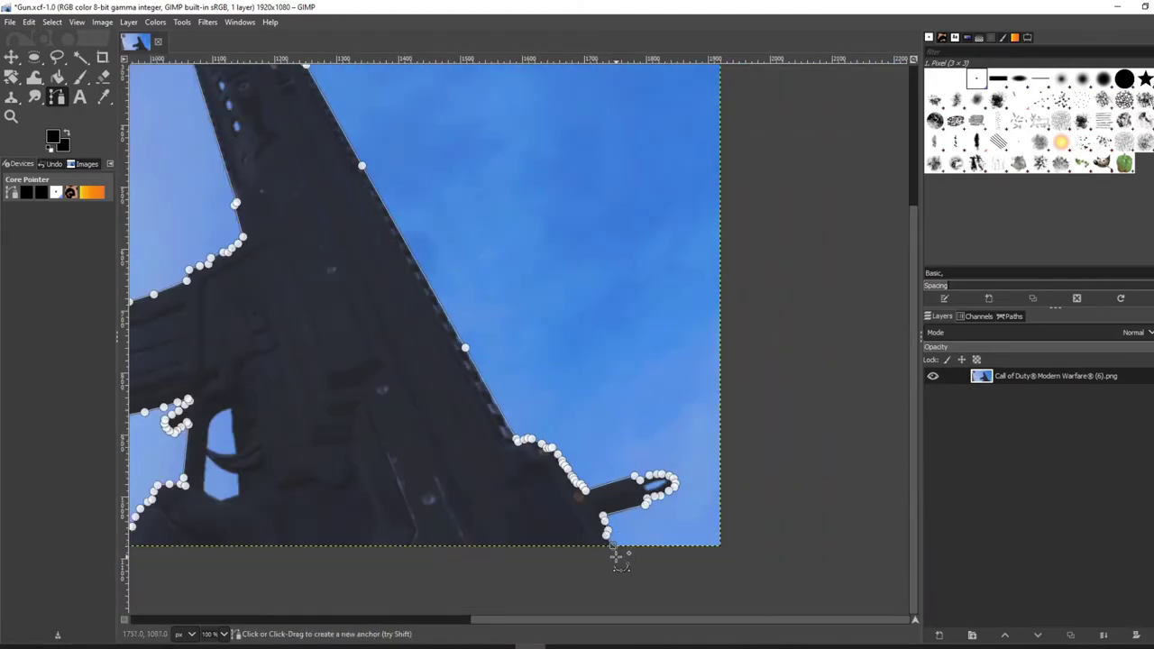
left_click(622, 565)
left_click(621, 565)
Close the path around the gun and gloved hand by joining its last anchor to the starting anchor below the image
scroll(592, 622, "left", 5)
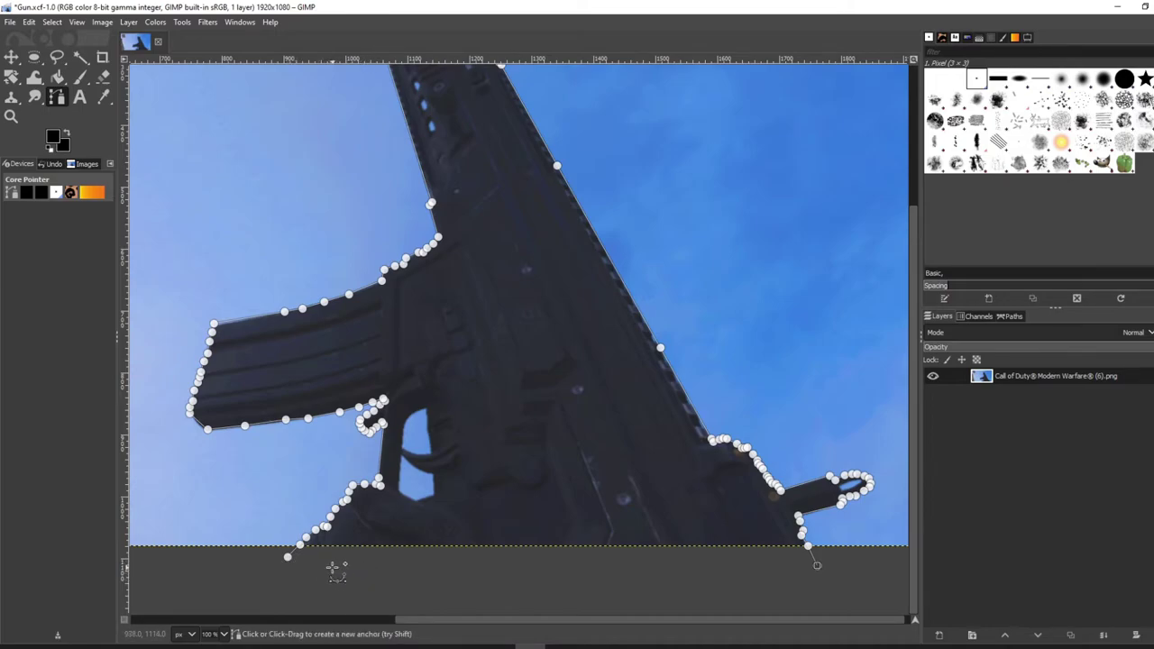
key("ctrl")
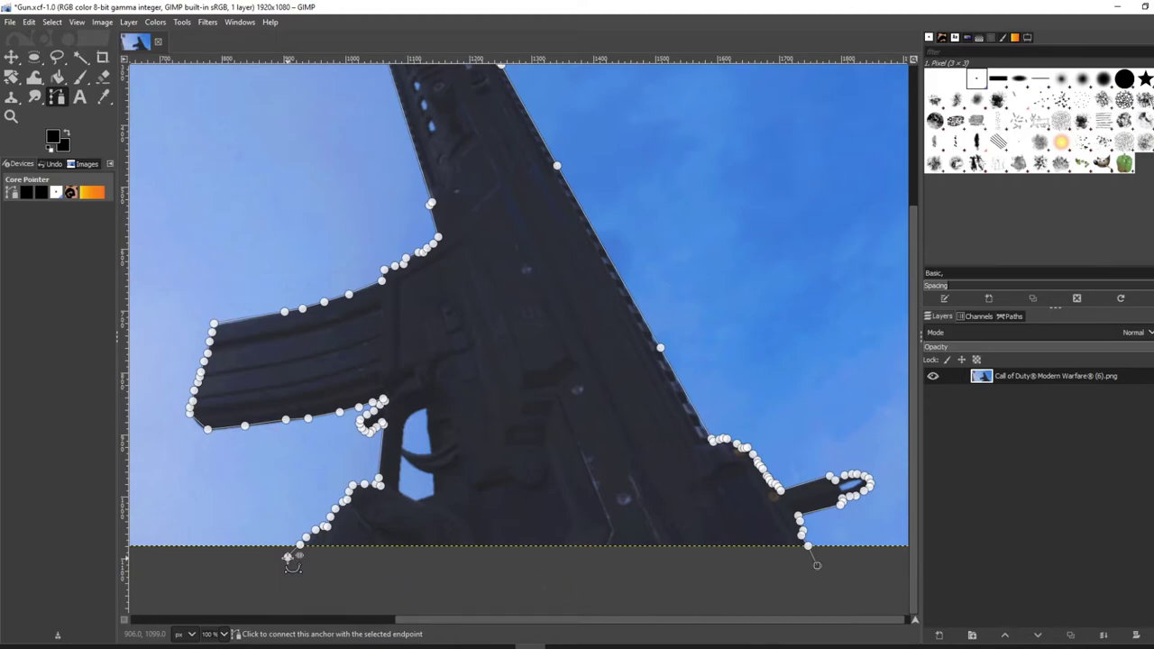
left_click(287, 557, "ctrl")
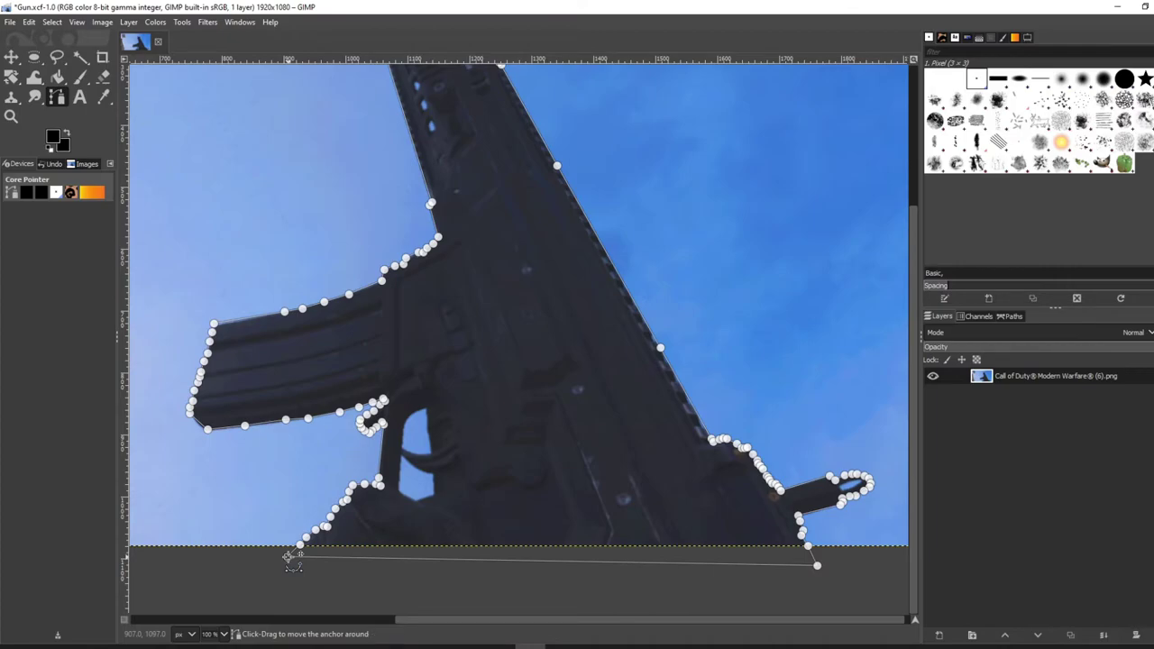
Create a selection from the closed path around the gun and hand
scroll(287, 557, "up", 4, "ctrl")
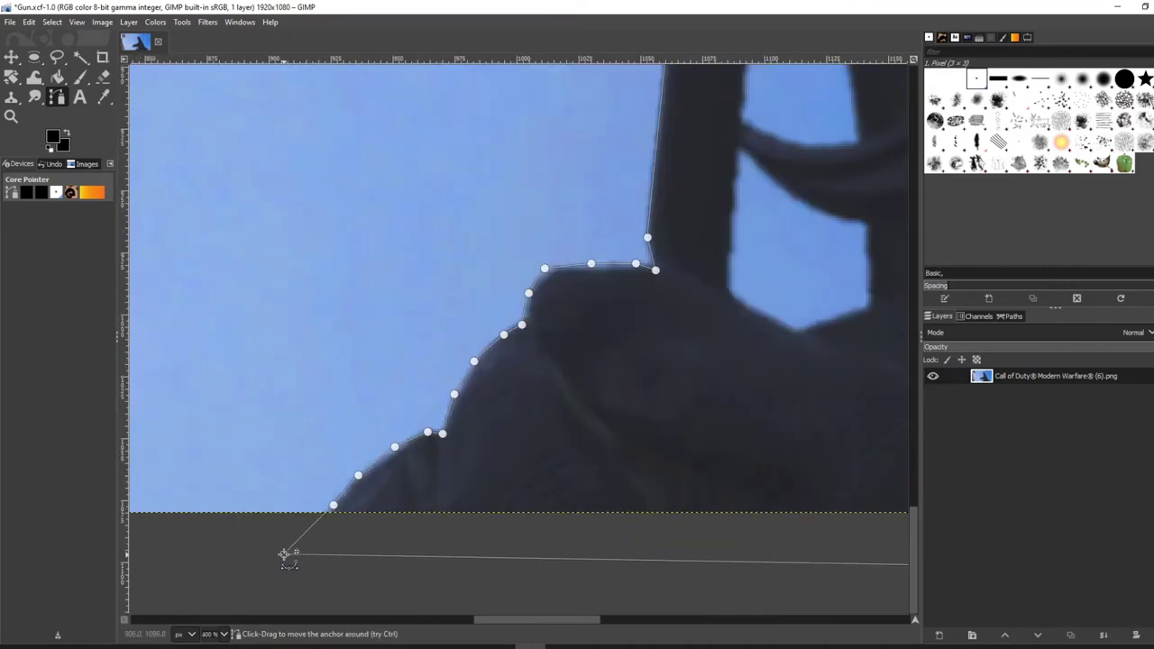
right_click(284, 555)
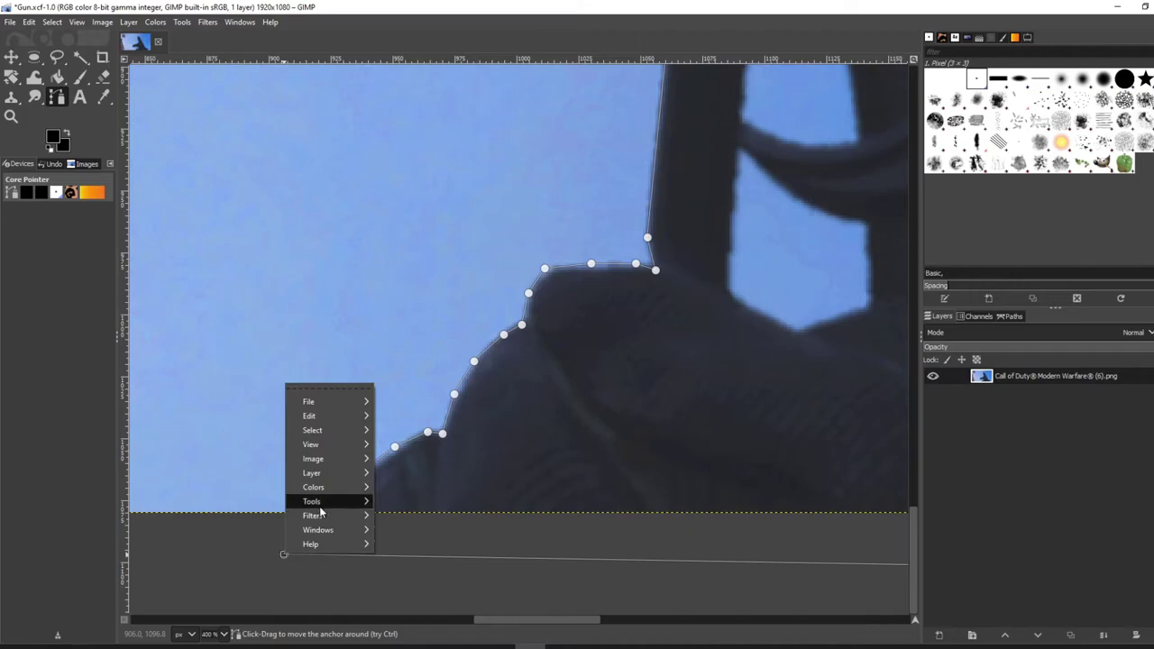
mouse_move(338, 437)
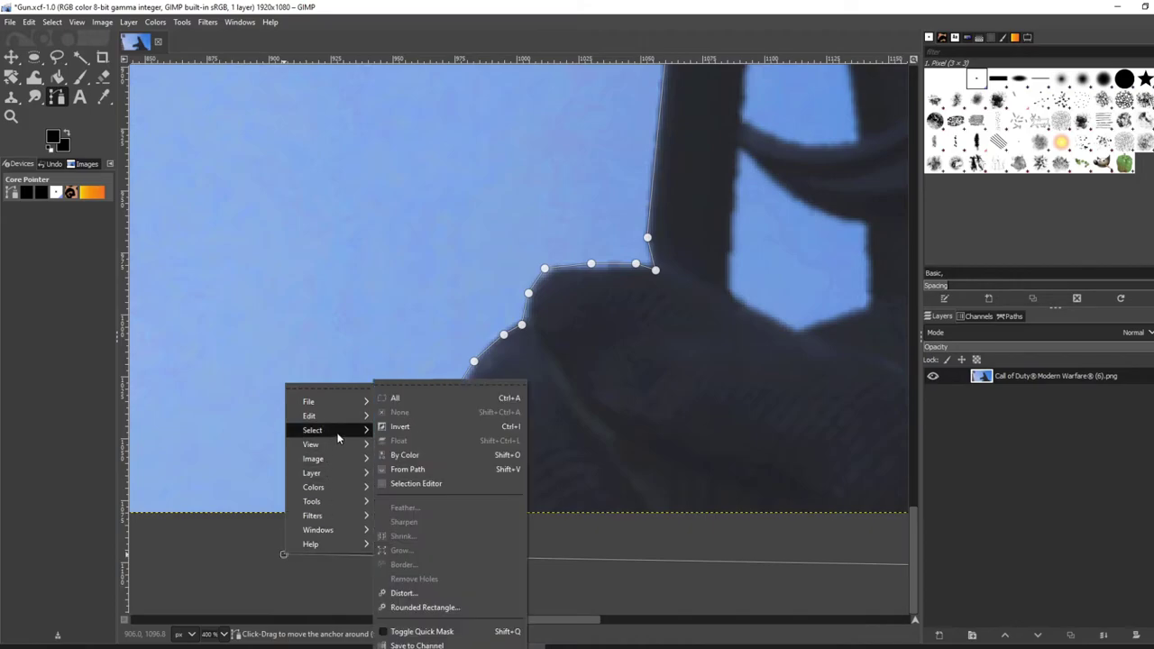
left_click(423, 465)
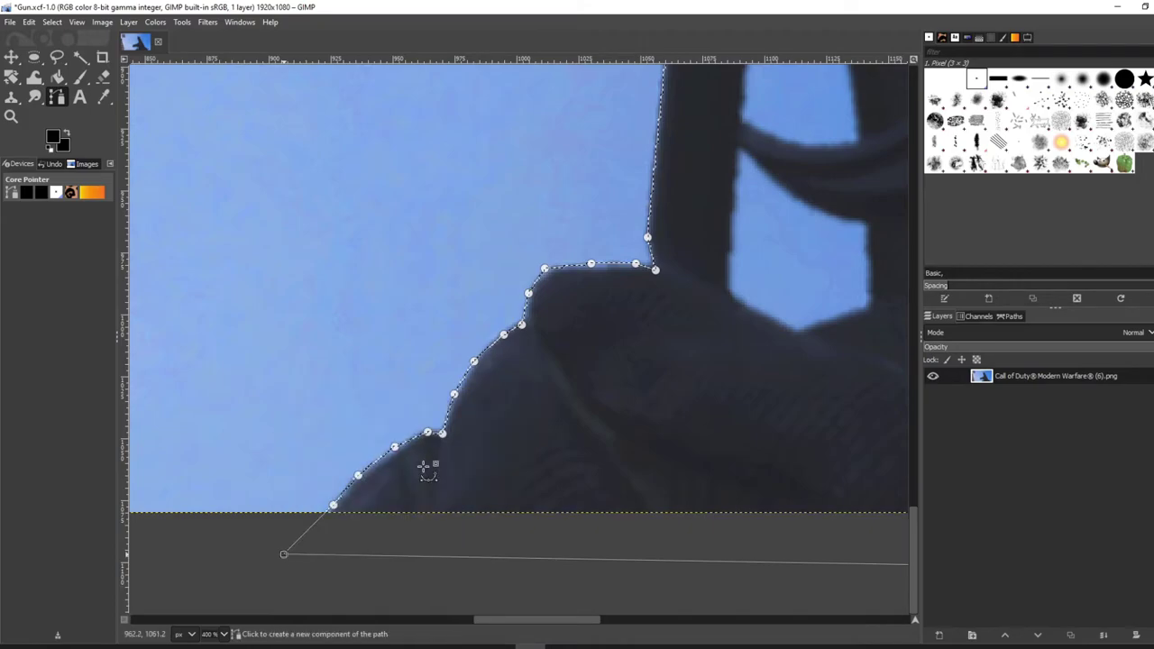
Invert the selection to cover the background around the gun and hand
right_click(283, 552)
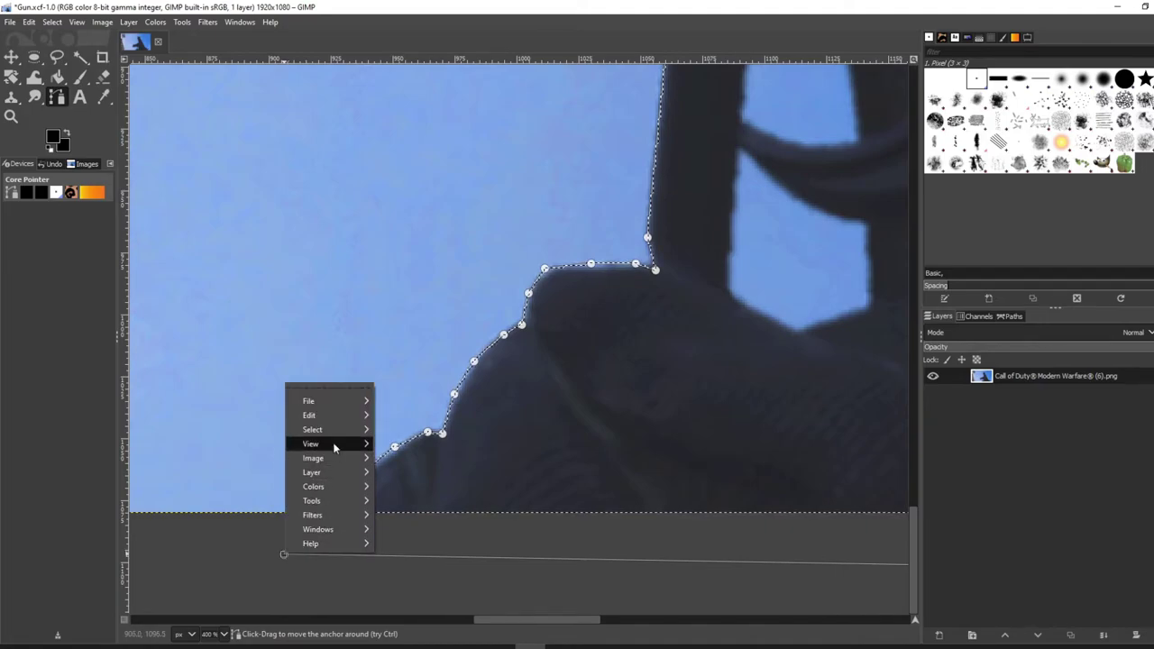
mouse_move(336, 432)
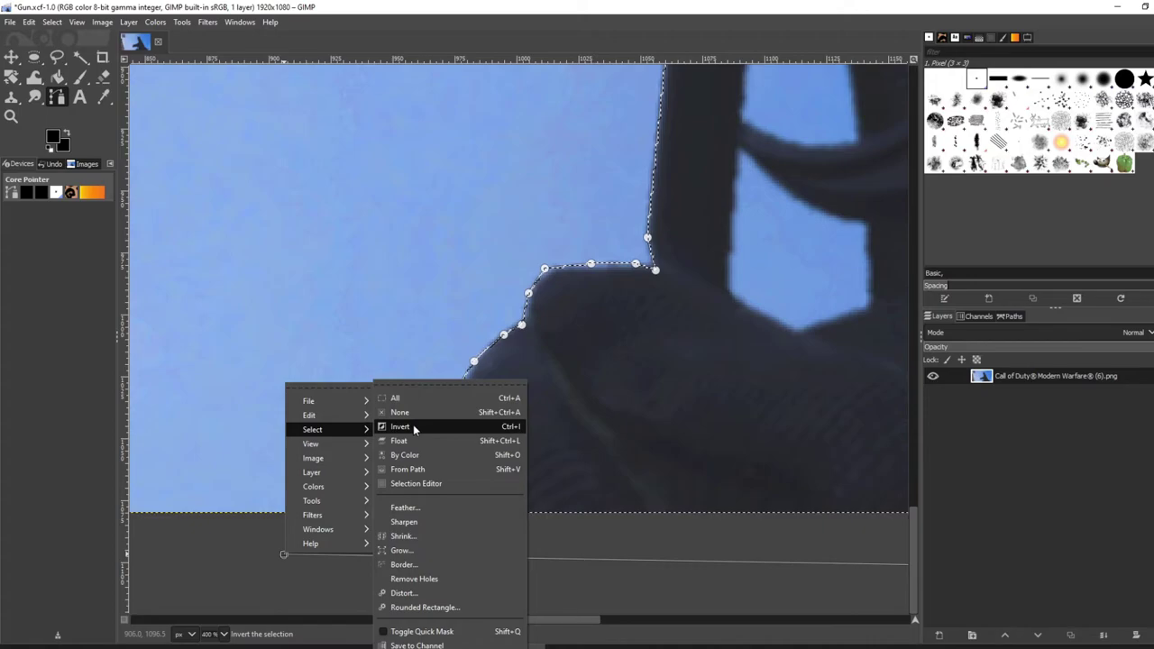
left_click(413, 427)
Cut the selected sky background out of the layer
key("1")
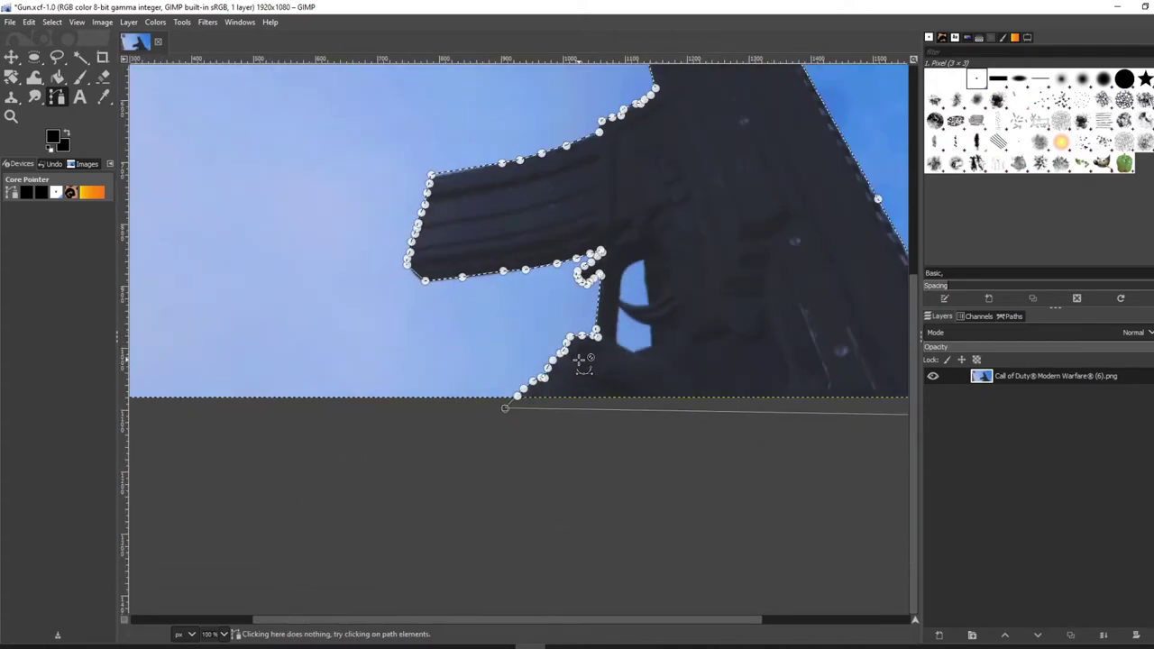
scroll(578, 360, "down", 2)
scroll(654, 330, "up", 2)
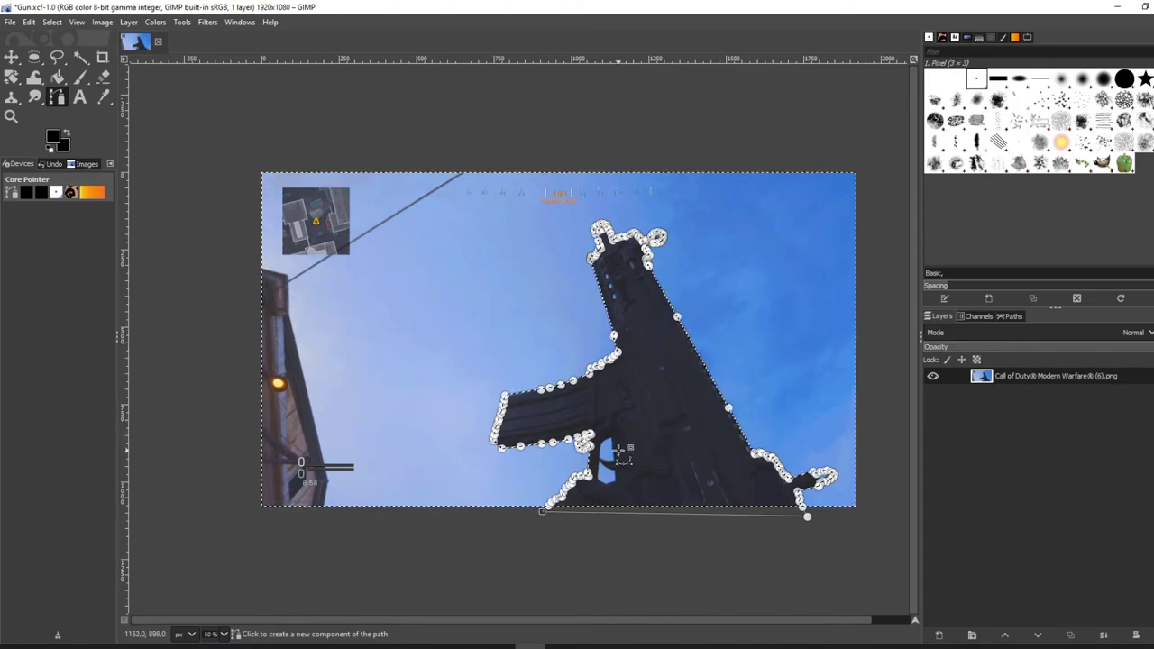
key("ctrl")
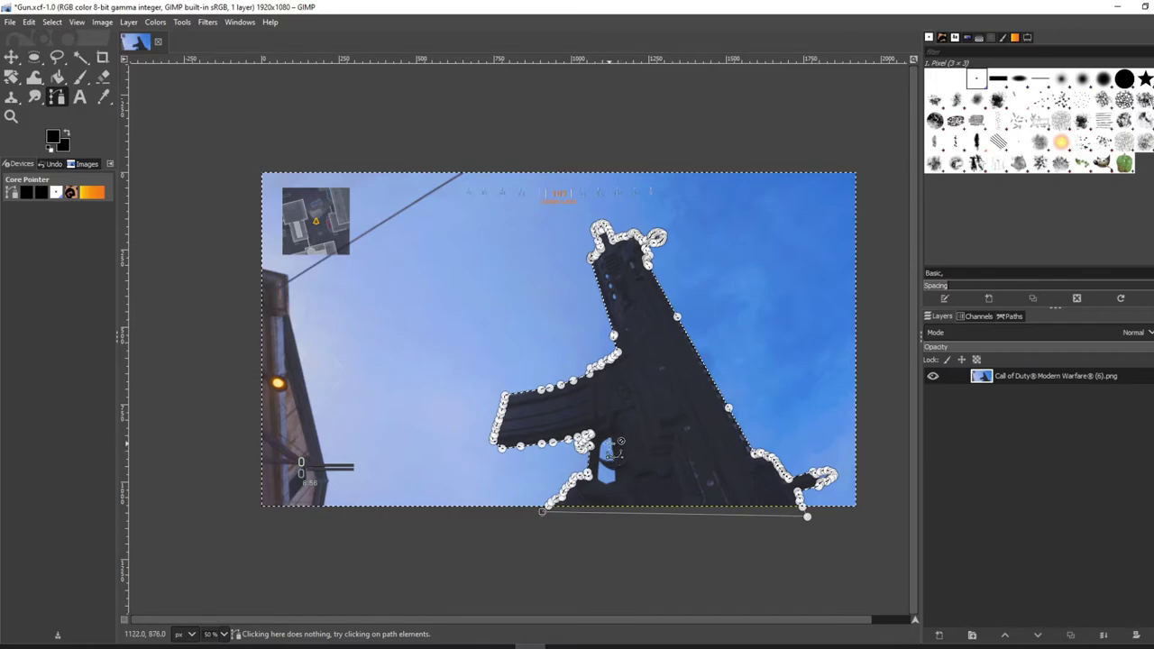
left_click(30, 23)
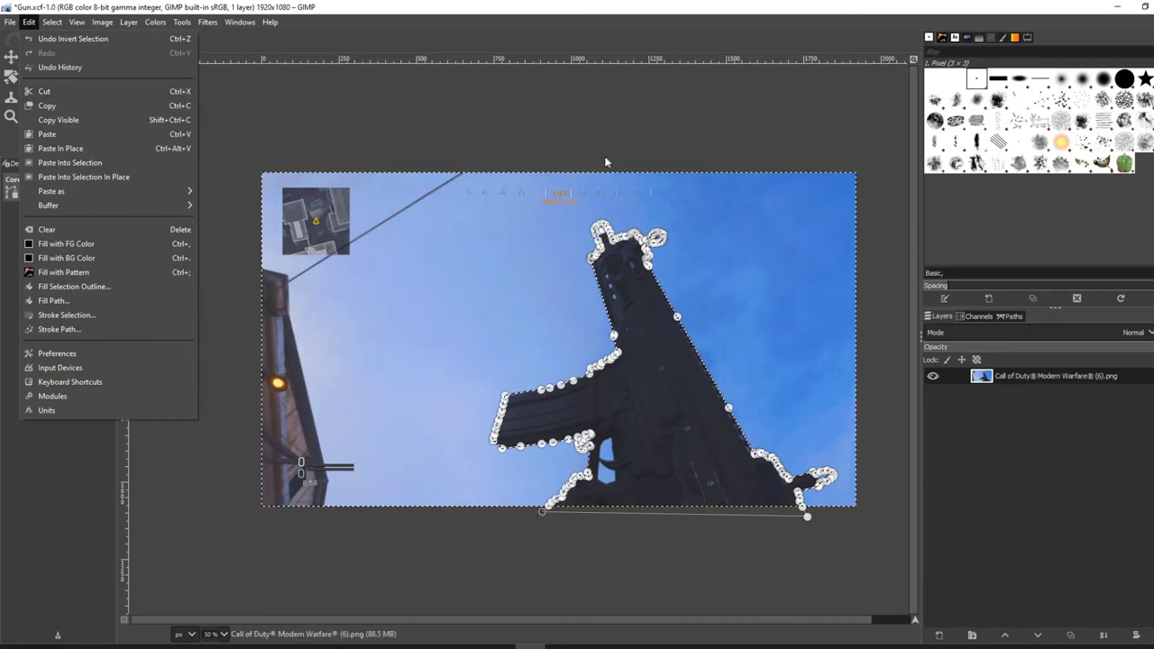
left_click(655, 5)
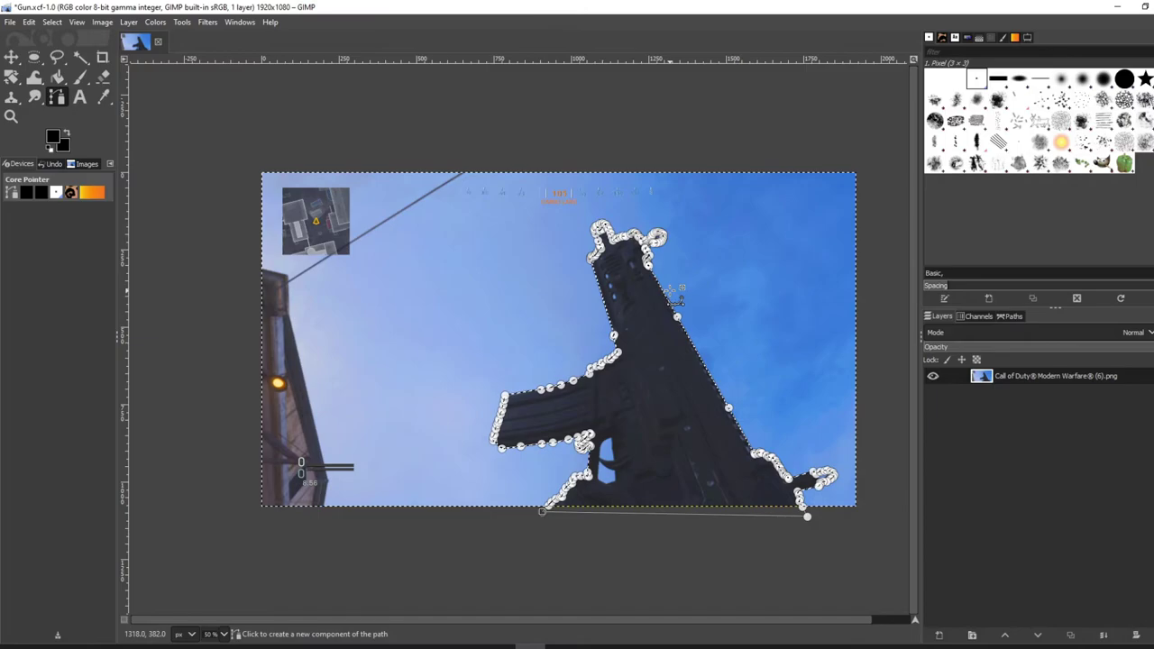
key("ctrl+x")
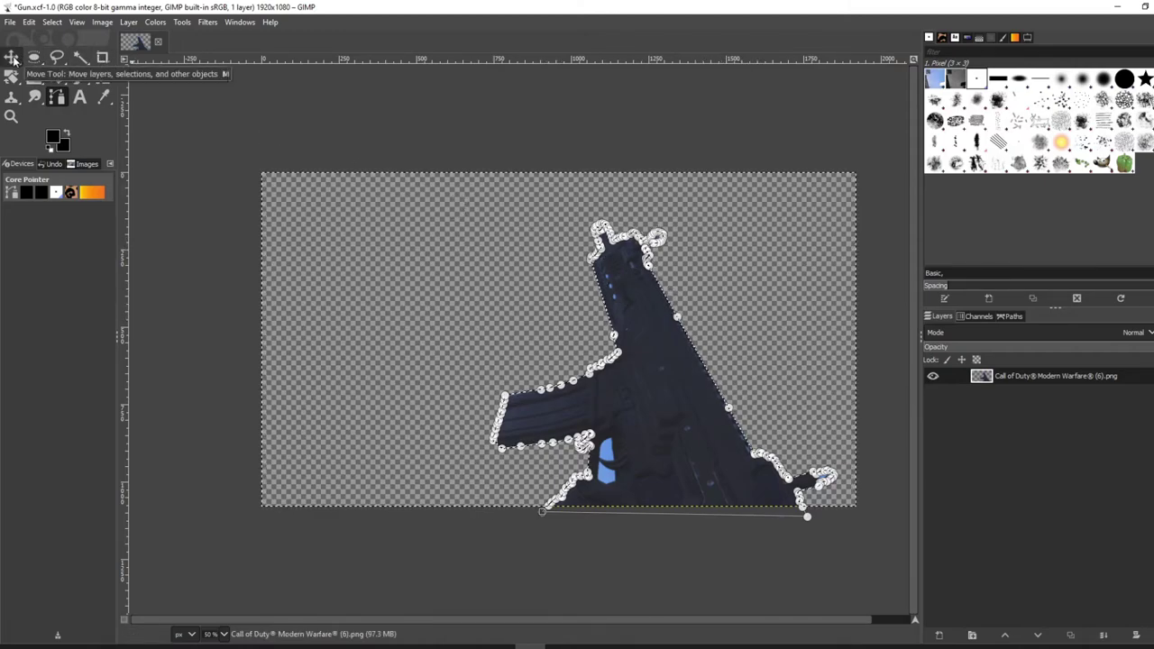
Switch to the Move tool and clear the current selection
left_click(12, 59)
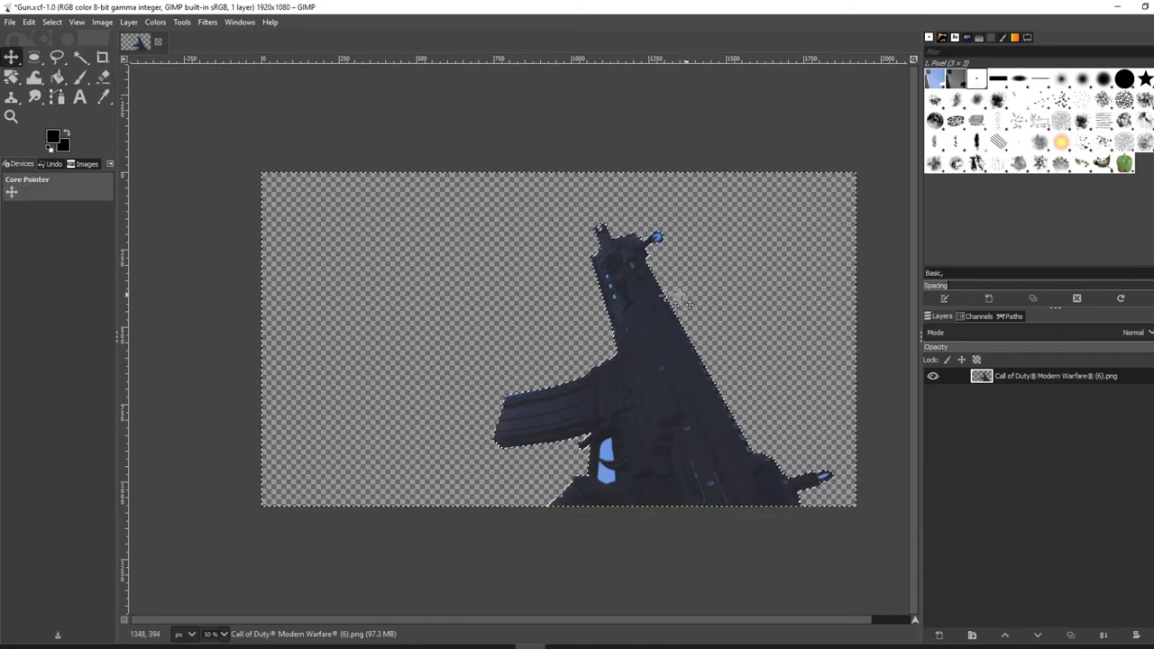
left_click(58, 25)
left_click(62, 49)
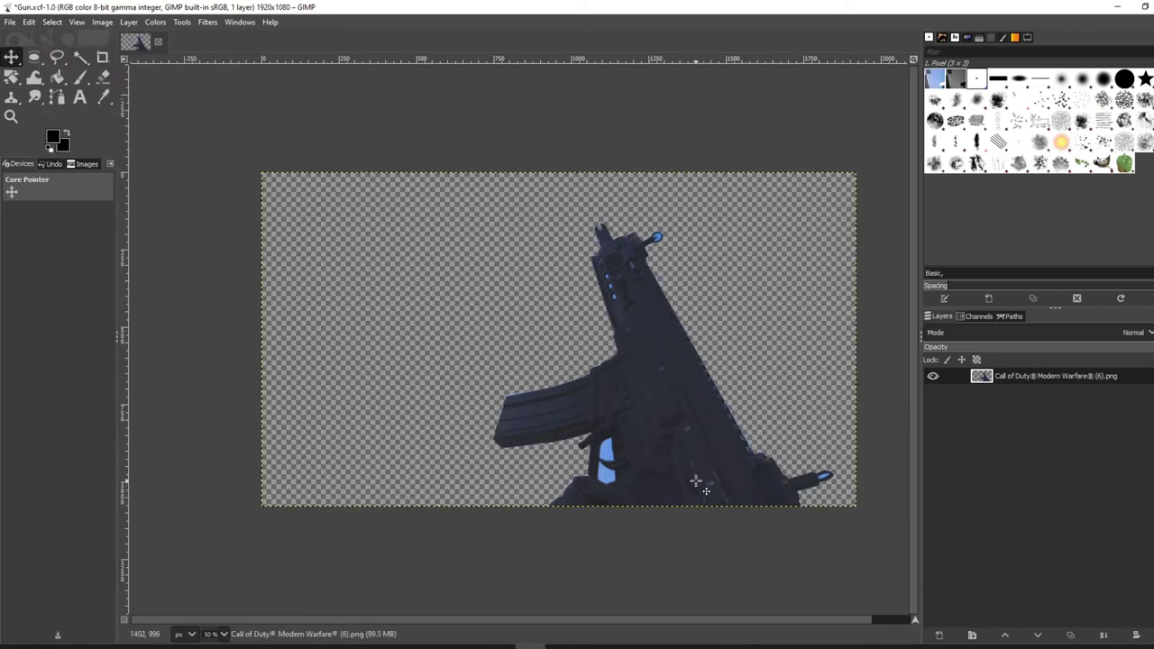
Outline the upper patch of sky inside the trigger guard, above the trigger, with the Free Select tool and delete it
scroll(761, 429, "up", 5)
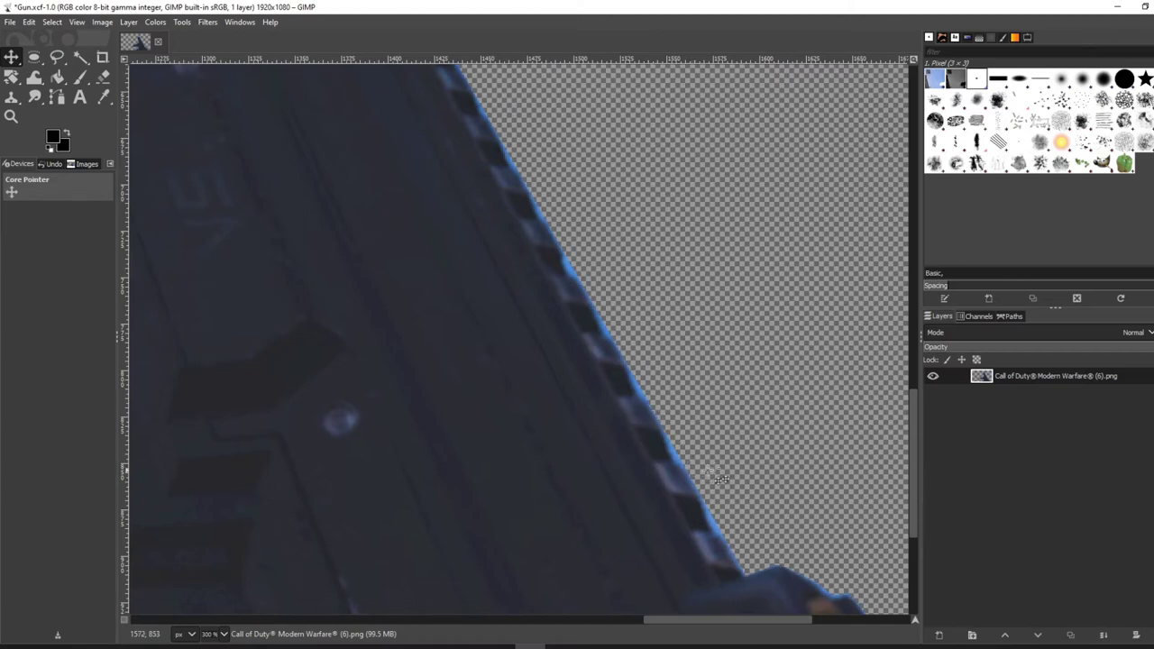
left_click(54, 60)
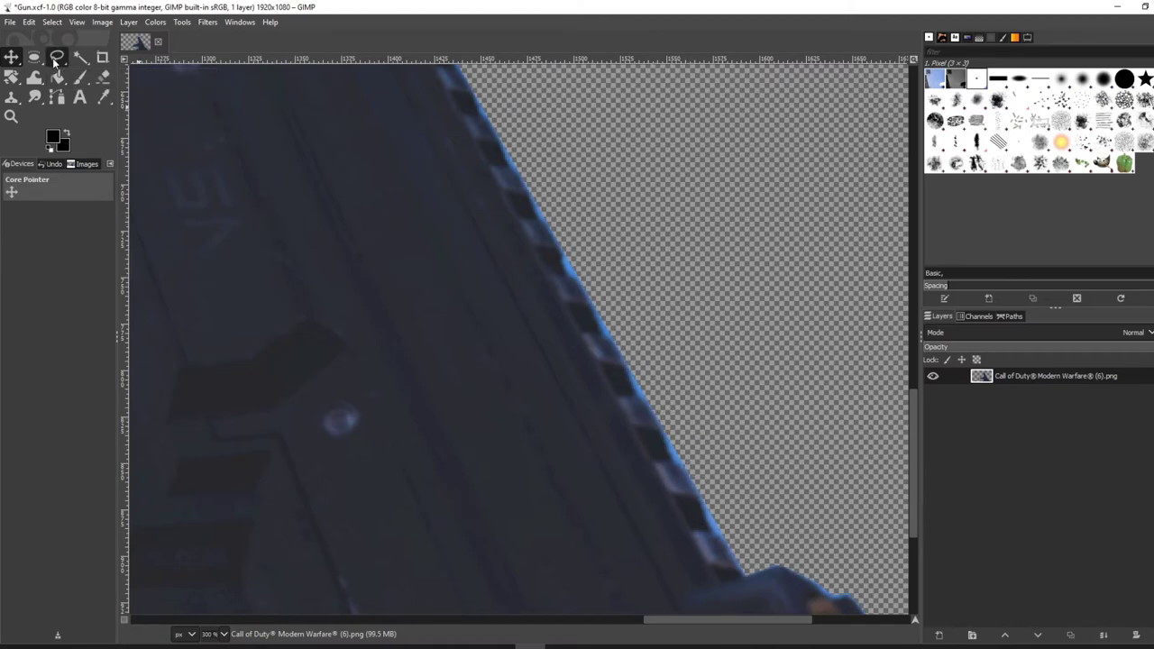
scroll(307, 275, "down", 6)
scroll(248, 317, "up", 5)
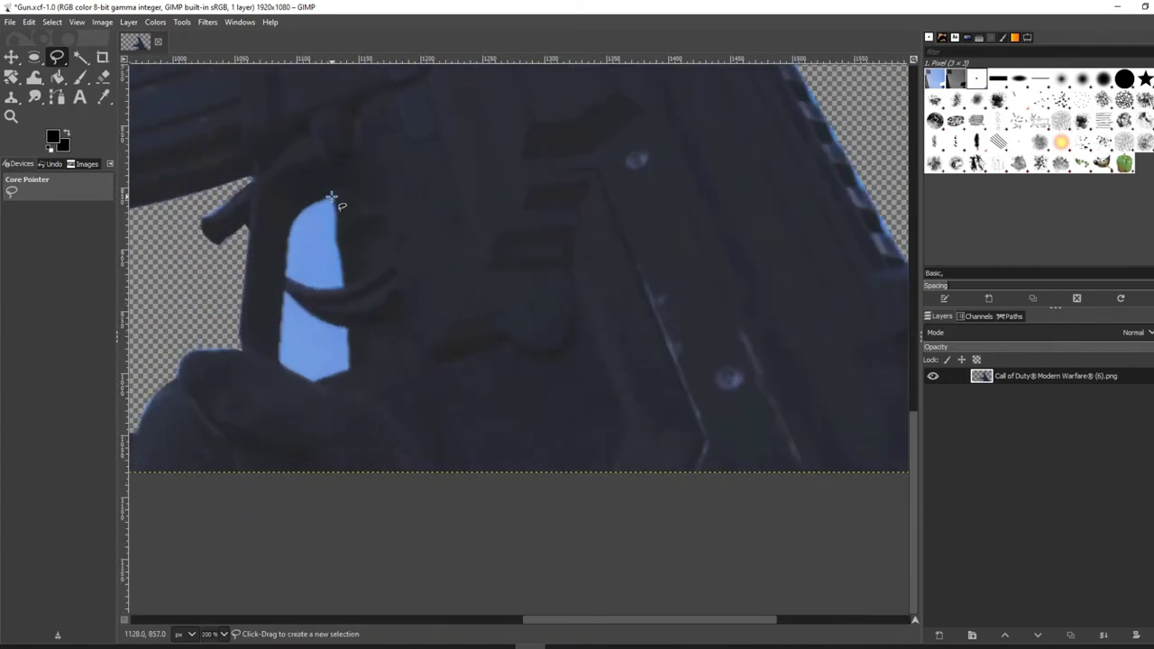
left_click(332, 195)
left_click(337, 228)
left_click_drag(340, 251, 345, 284)
left_click(344, 284)
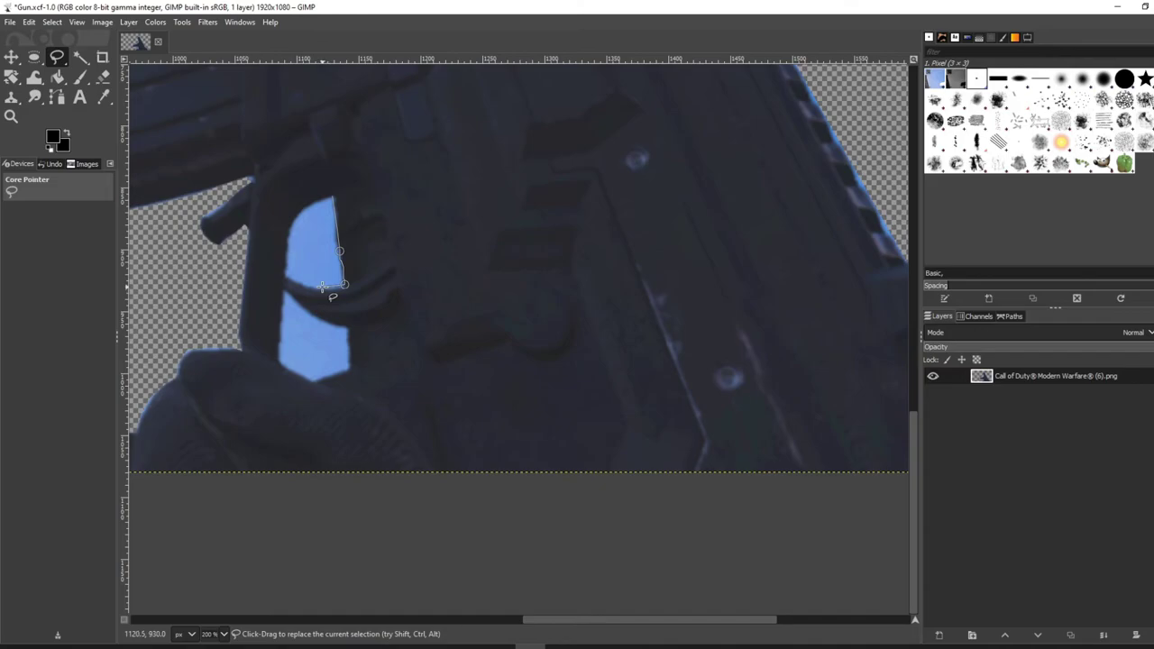
left_click(322, 286)
left_click(294, 279)
left_click(286, 275)
left_click(286, 235)
left_click(297, 210)
left_click(333, 196)
key("Return")
key("Delete")
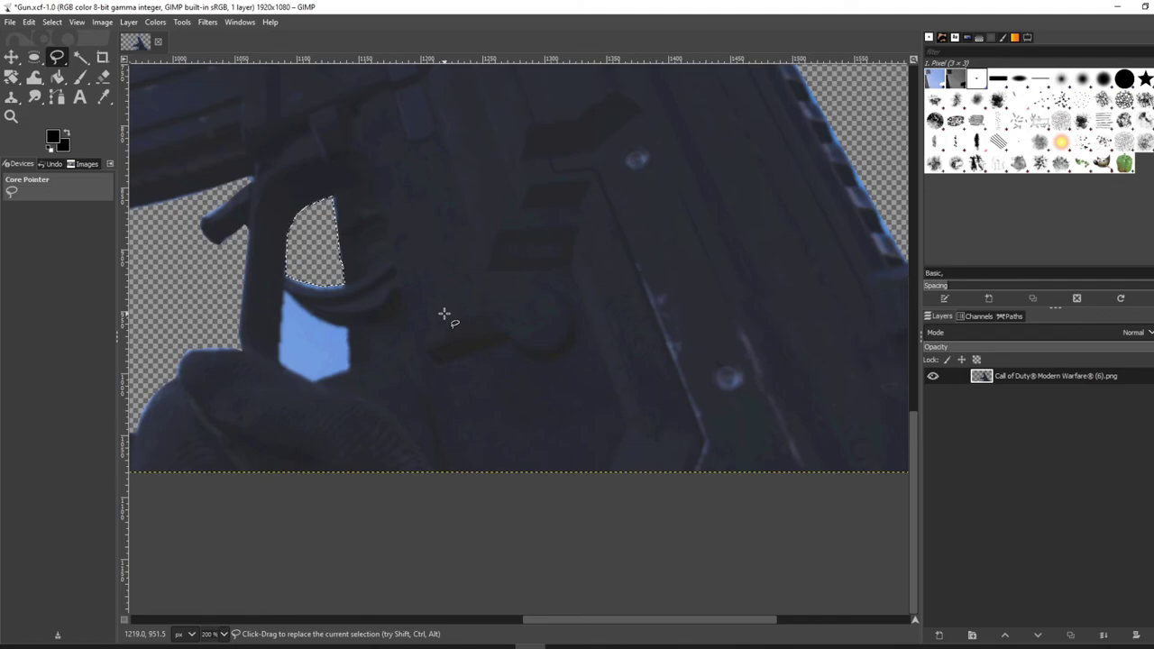
scroll(568, 282, "down", 1)
scroll(569, 289, "down", 4)
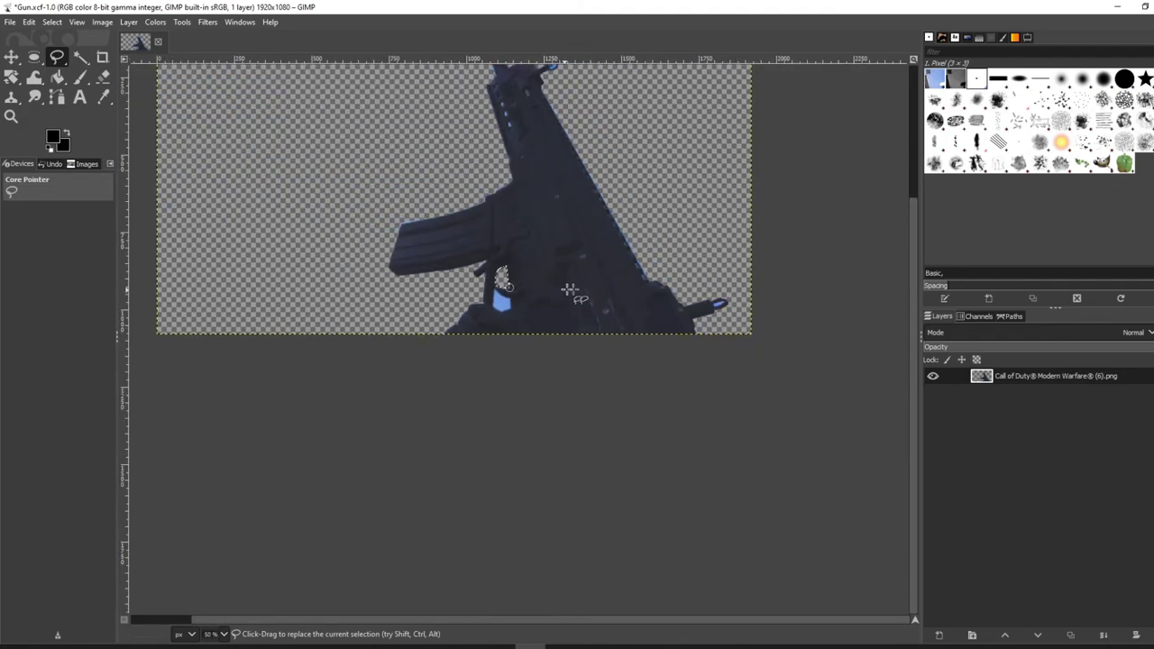
scroll(727, 308, "up", 7)
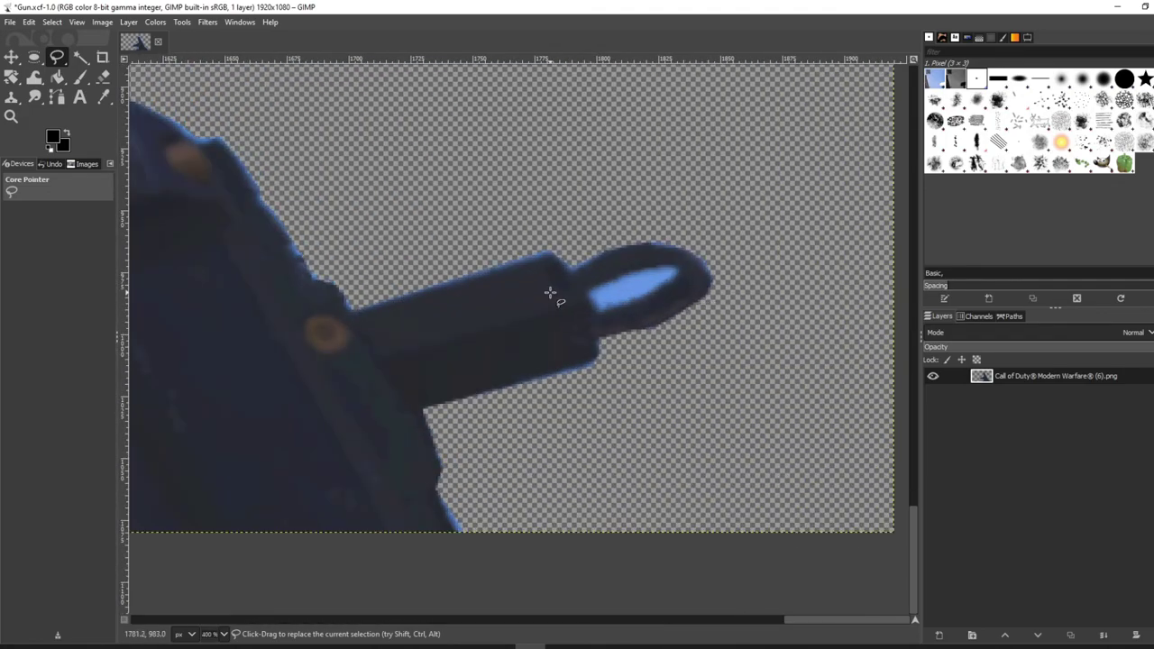
scroll(548, 294, "down", 7)
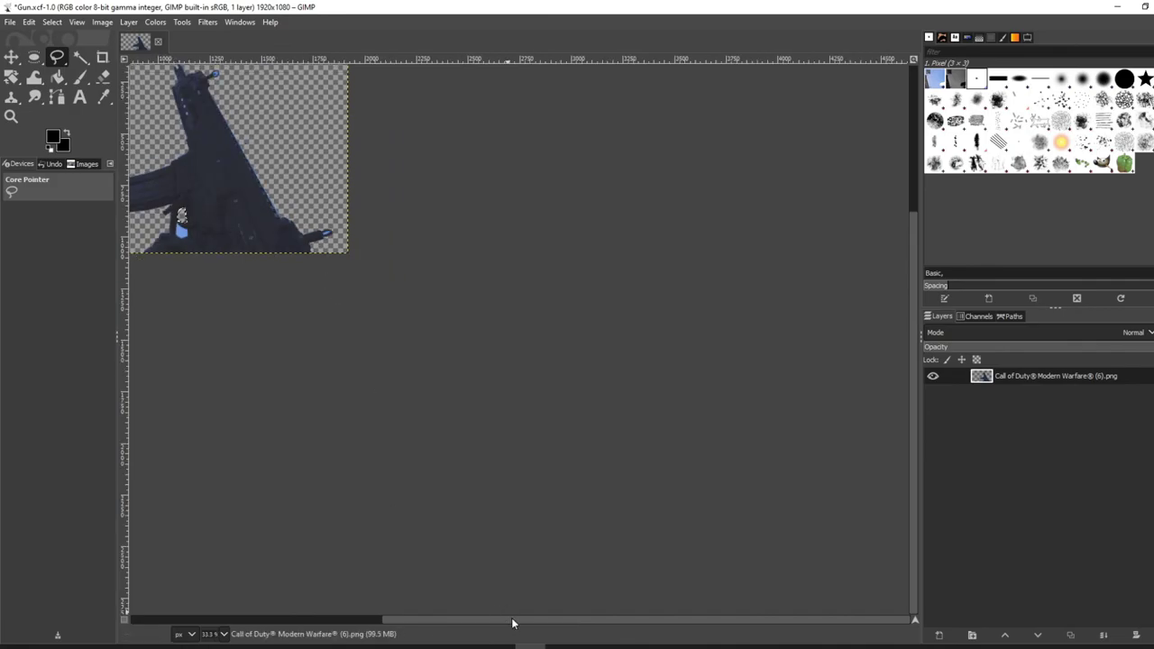
left_click_drag(512, 621, 324, 581)
scroll(371, 313, "up", 4)
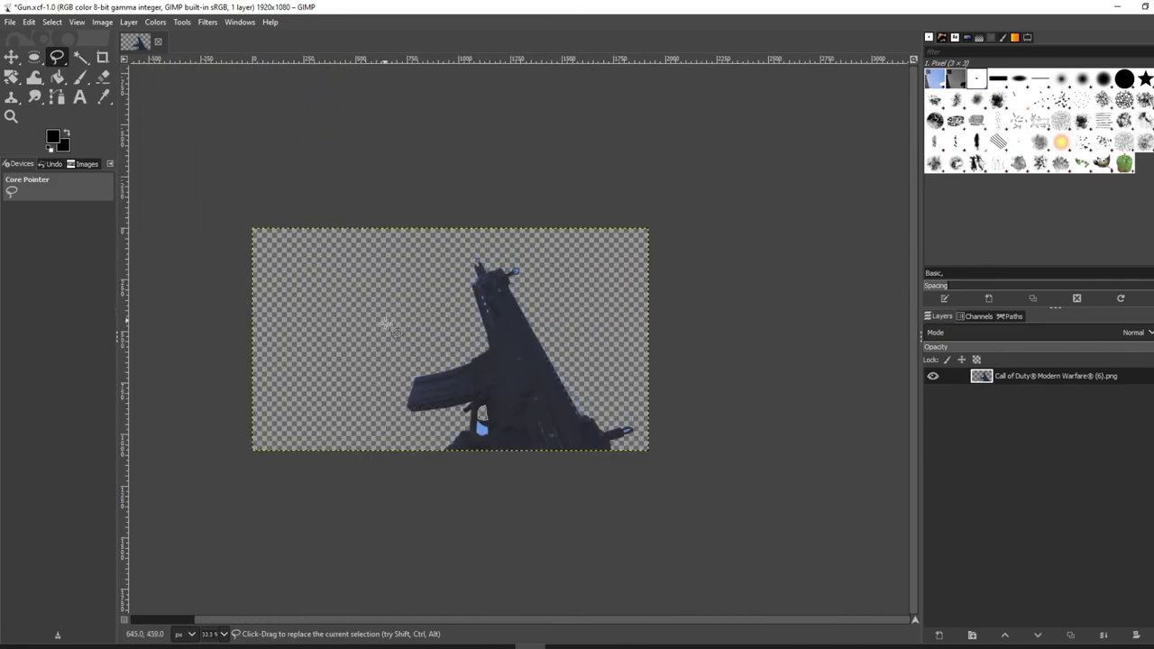